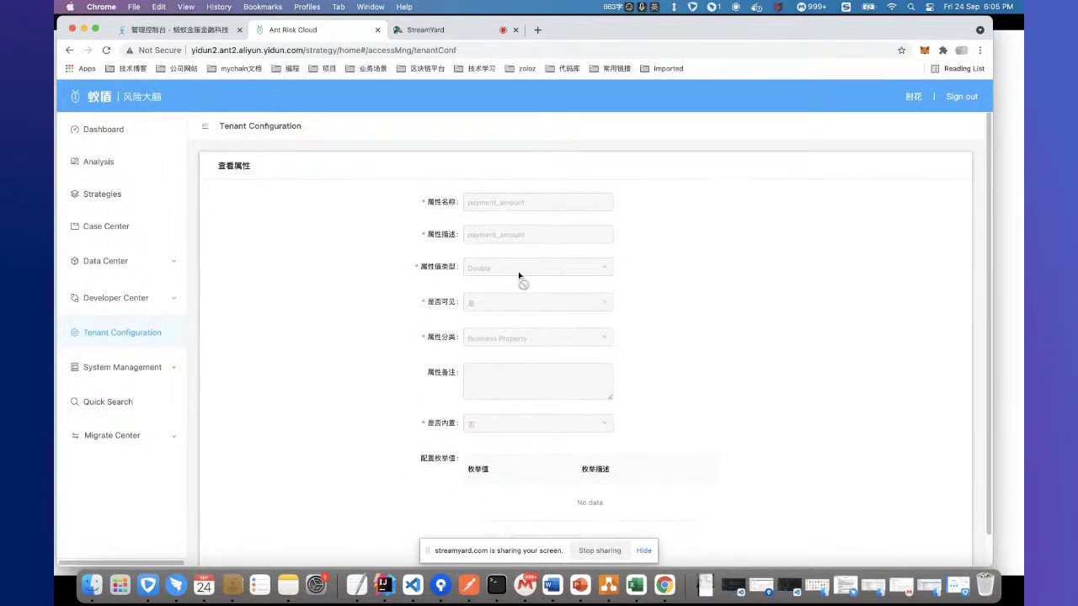
- Review the payment_amount and payment_user_id property definitions, returning to the property list after each
{"action": "scroll", "coordinate": [517, 275], "scroll_direction": "down", "scroll_amount": 2}
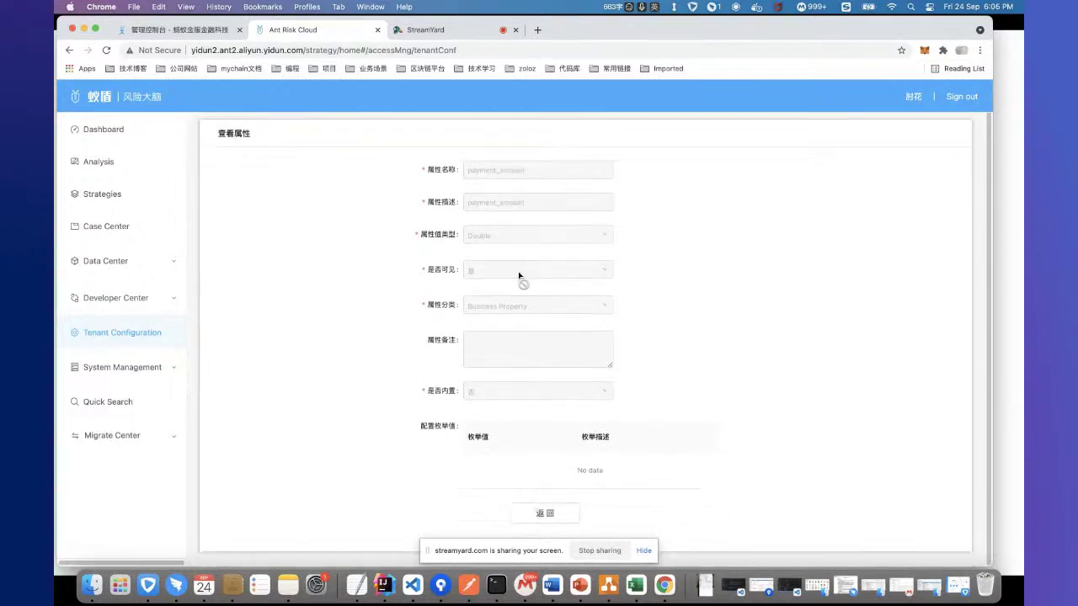
{"action": "left_click", "coordinate": [549, 512]}
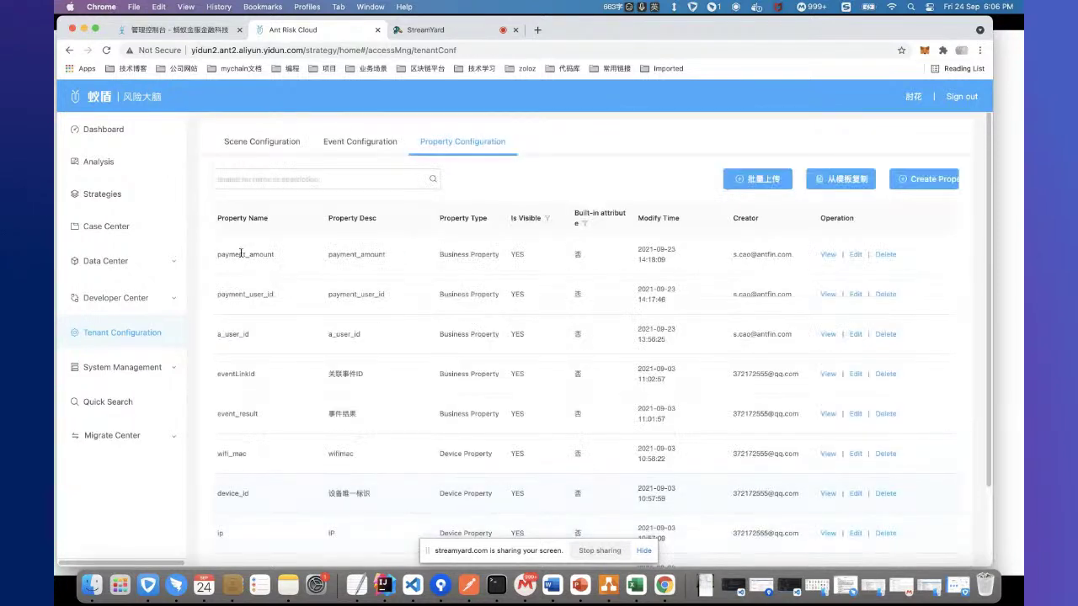
{"action": "left_click", "coordinate": [827, 295]}
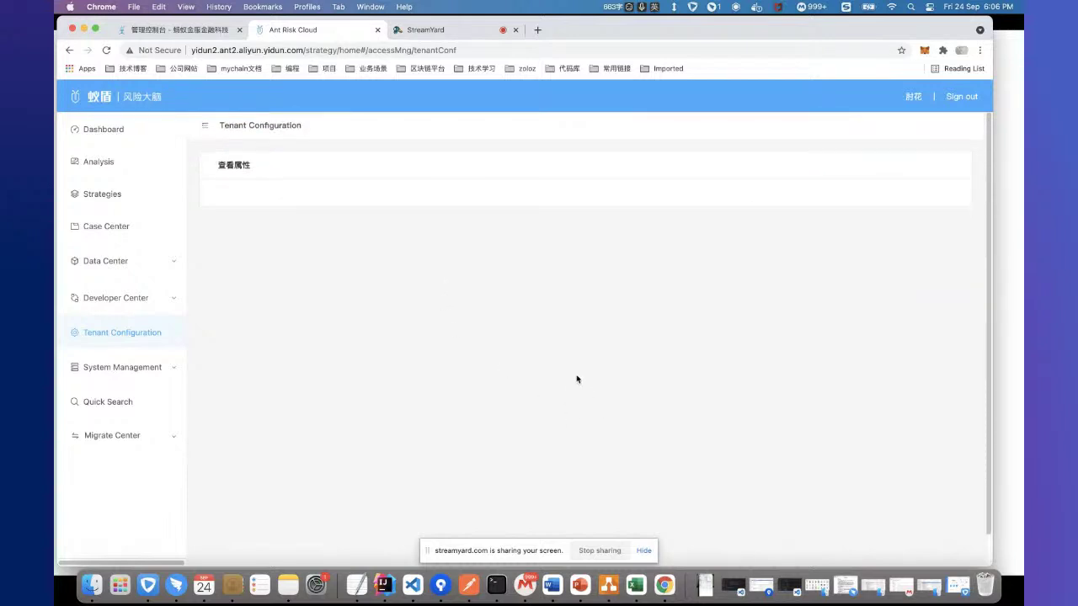
{"action": "scroll", "coordinate": [480, 352], "scroll_direction": "down", "scroll_amount": 2}
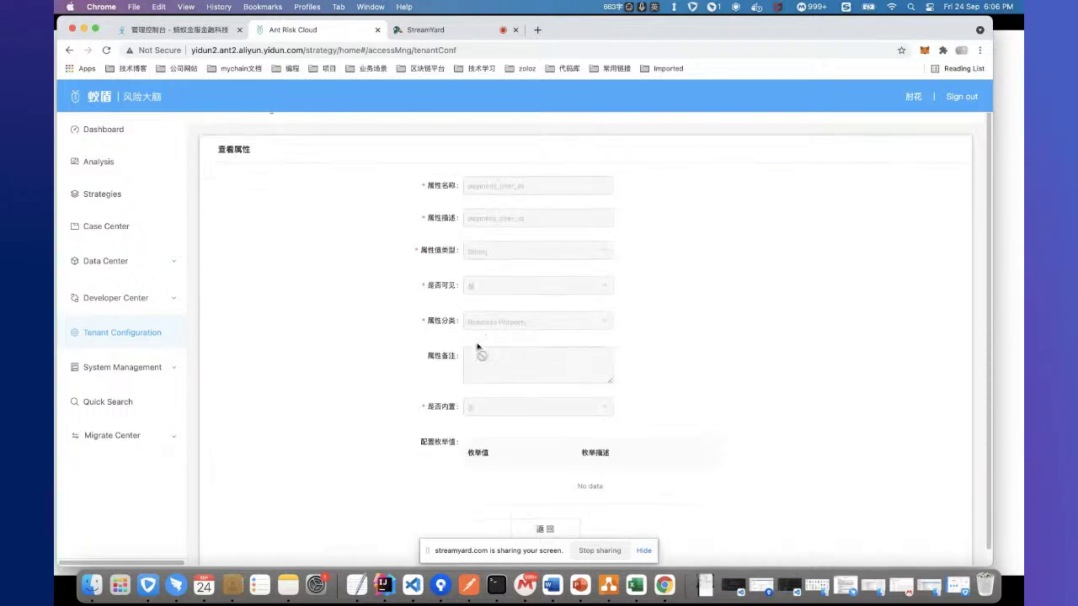
{"action": "left_click", "coordinate": [545, 514]}
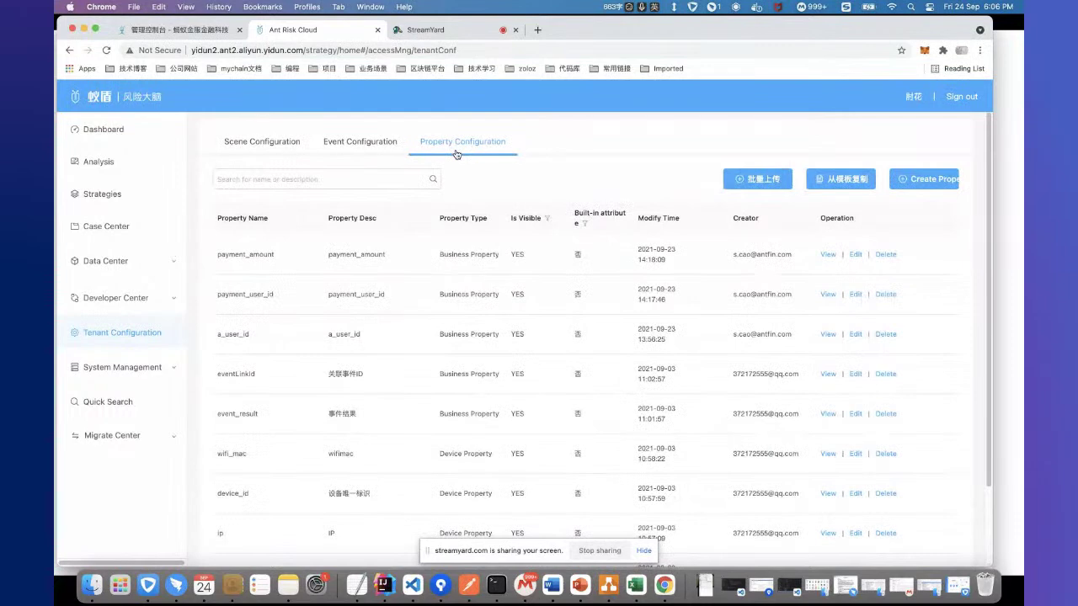
- Inspect the payment_event configuration and its business, device and offline properties, and return to the event list
{"action": "left_click", "coordinate": [361, 143]}
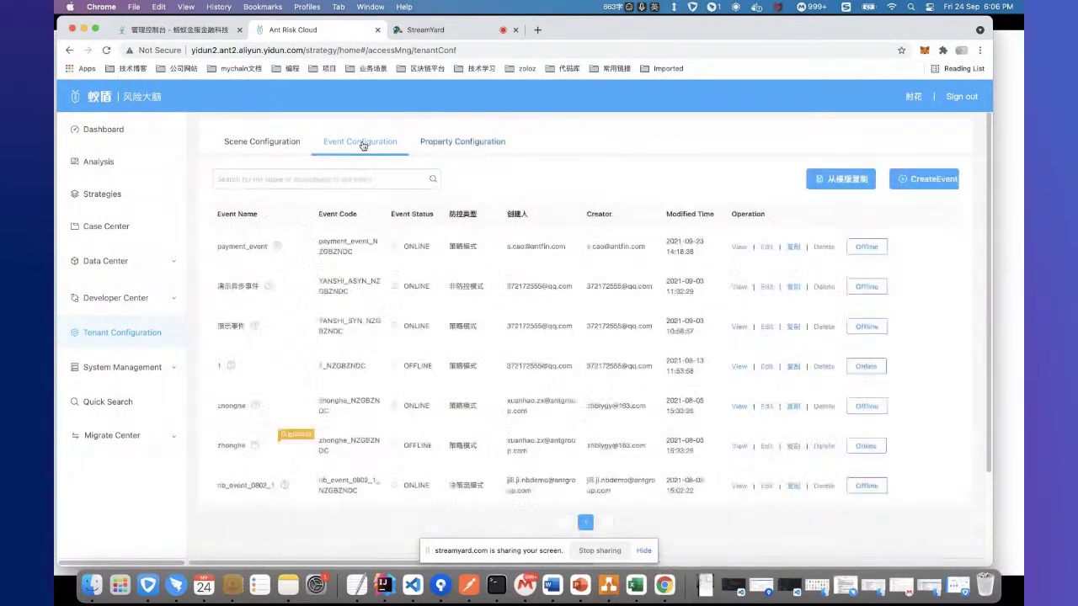
{"action": "left_click", "coordinate": [739, 248]}
{"action": "scroll", "coordinate": [553, 249], "scroll_direction": "down", "scroll_amount": 3}
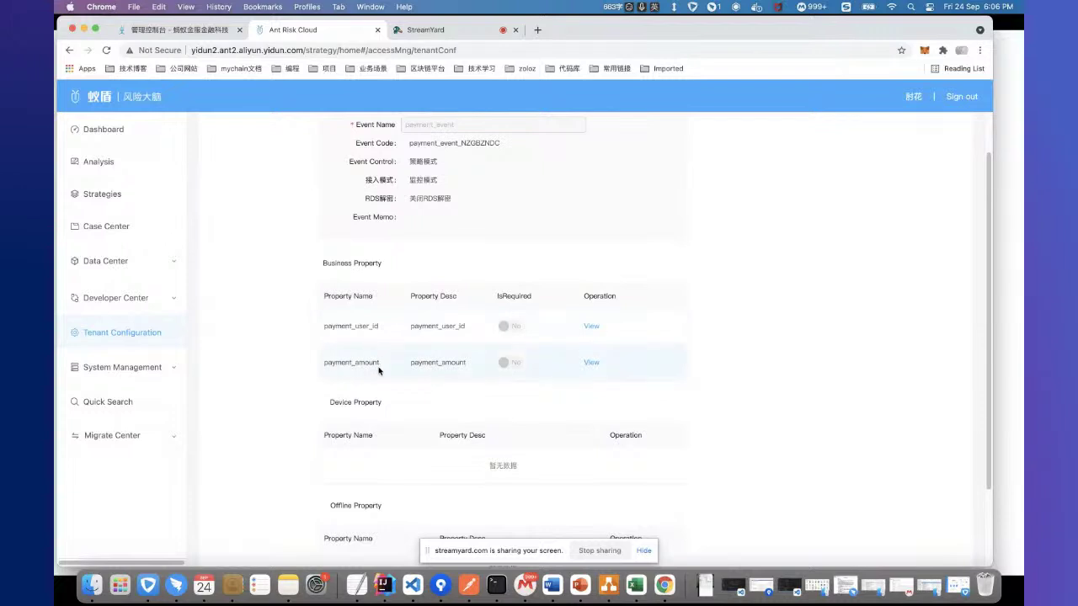
{"action": "scroll", "coordinate": [378, 370], "scroll_direction": "down", "scroll_amount": 3}
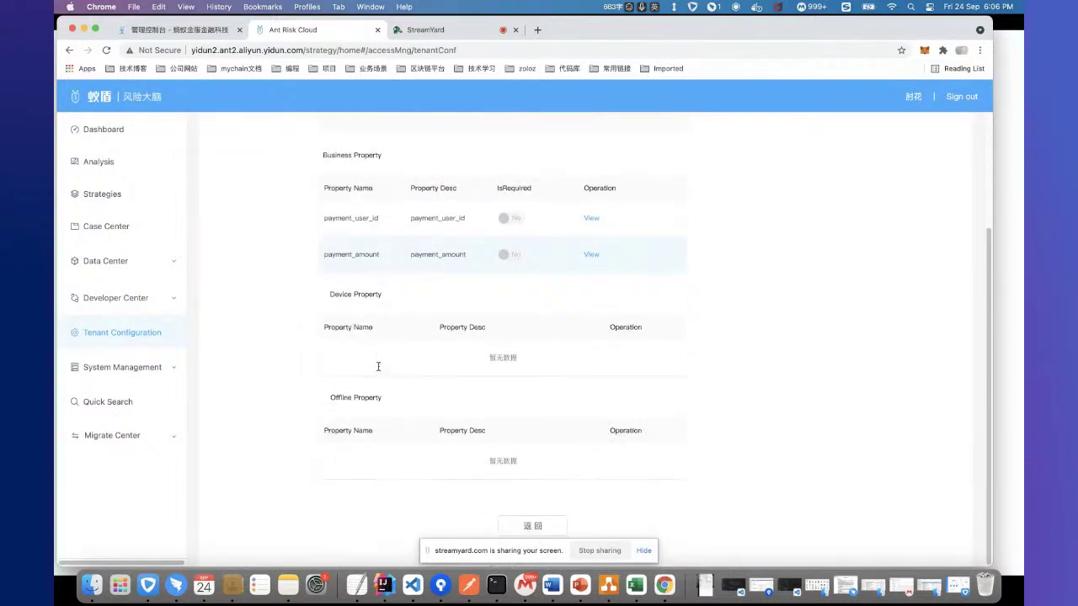
{"action": "left_click", "coordinate": [533, 527]}
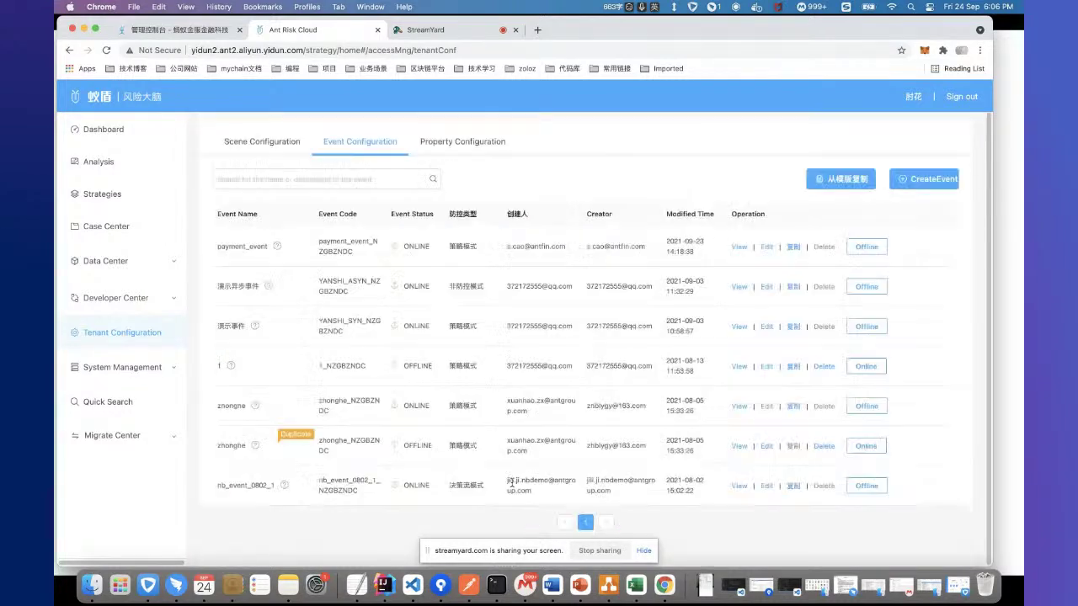
- Inspect the payment_scene configuration, highlight its related event's name and code, and return to the scene list
{"action": "left_click", "coordinate": [243, 149]}
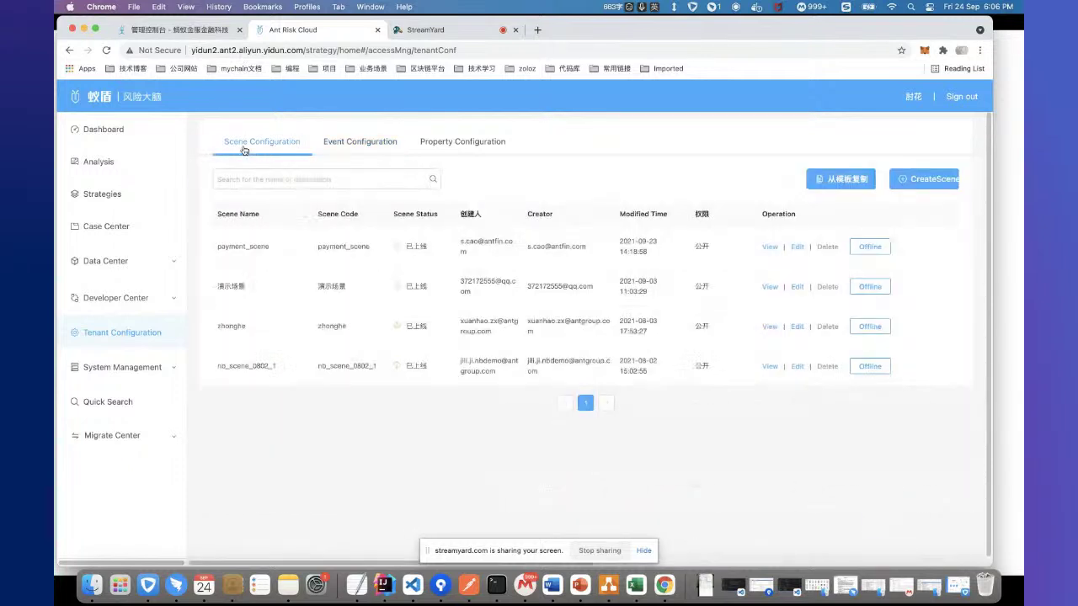
{"action": "left_click", "coordinate": [768, 247]}
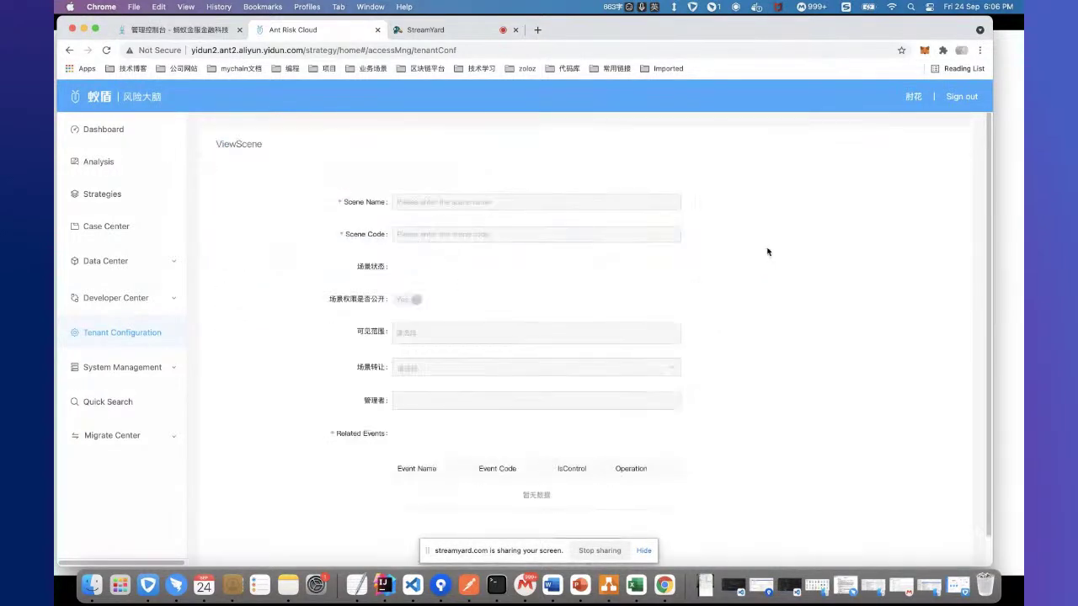
{"action": "scroll", "coordinate": [551, 248], "scroll_direction": "down", "scroll_amount": 2}
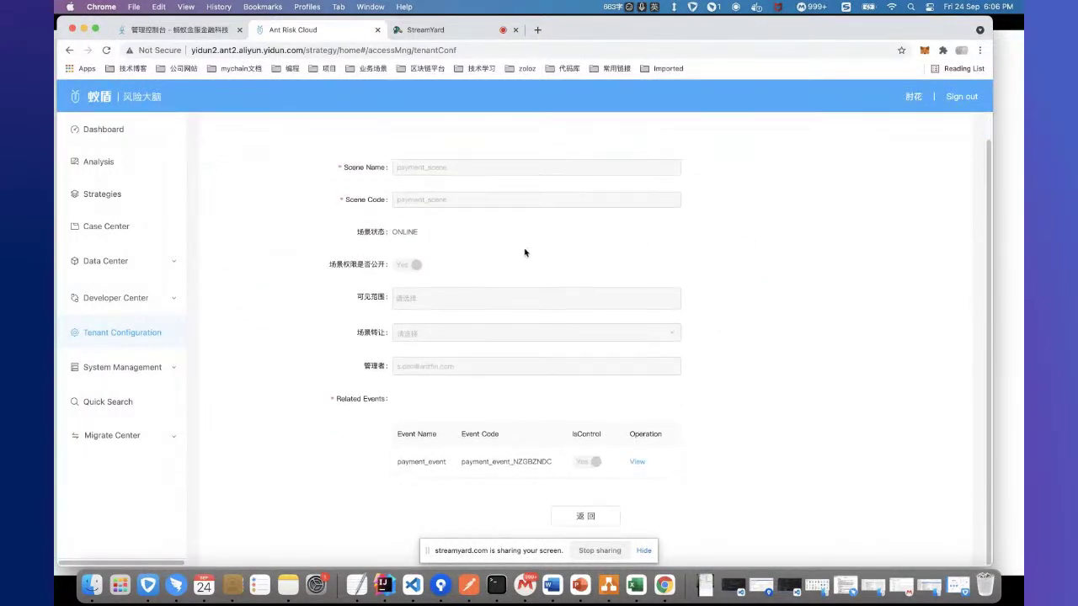
{"action": "left_click_drag", "start_coordinate": [397, 460], "coordinate": [495, 472]}
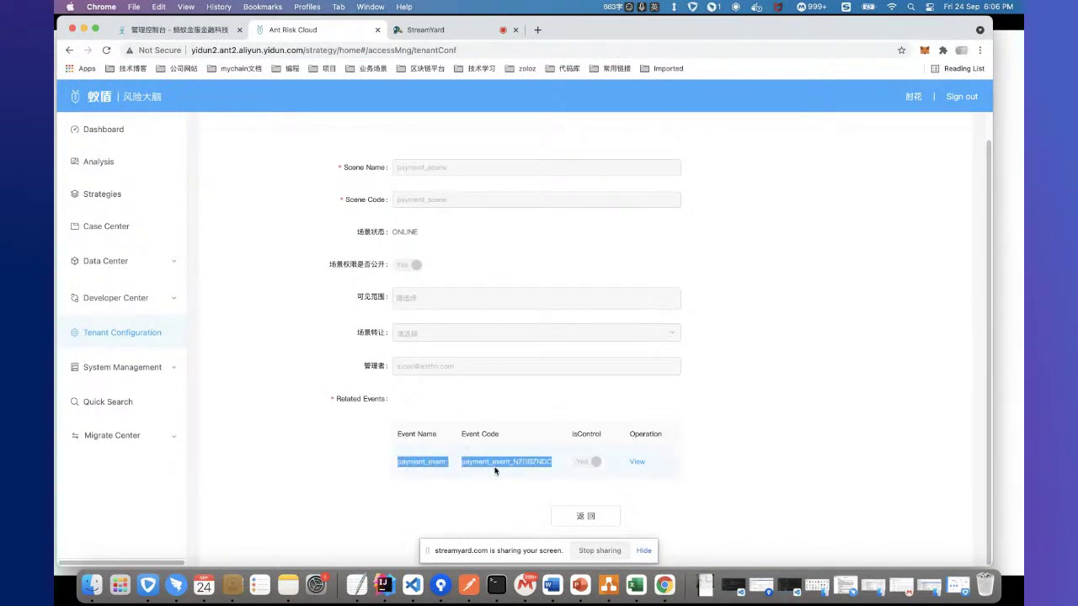
{"action": "left_click", "coordinate": [587, 515]}
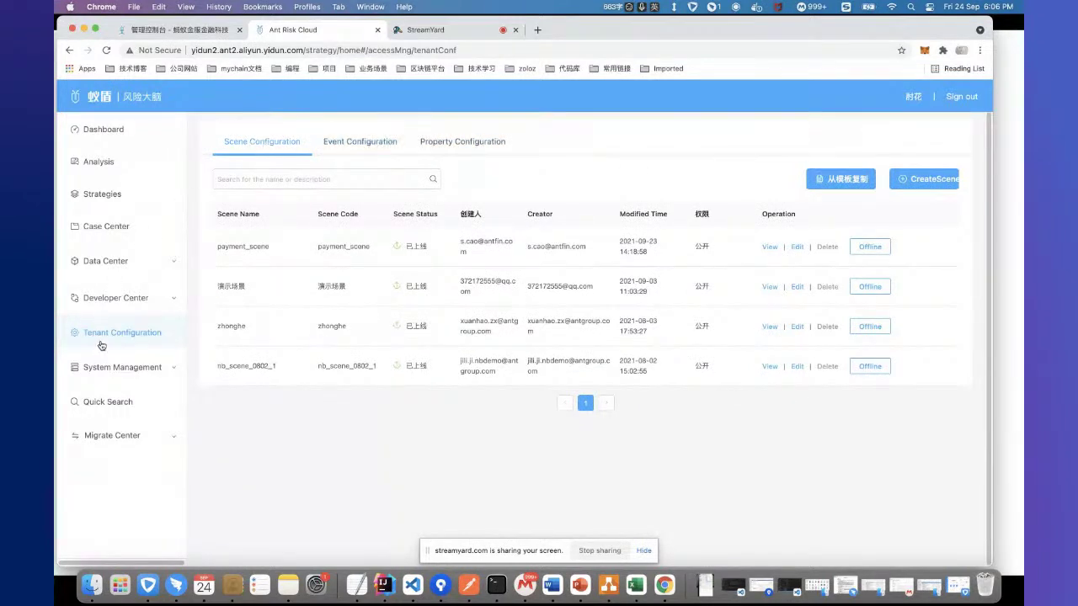
- Examine the payment_amount_cumulative velocity's event, subject, cumulative content and preconditions in the Data Center
{"action": "left_click", "coordinate": [122, 263]}
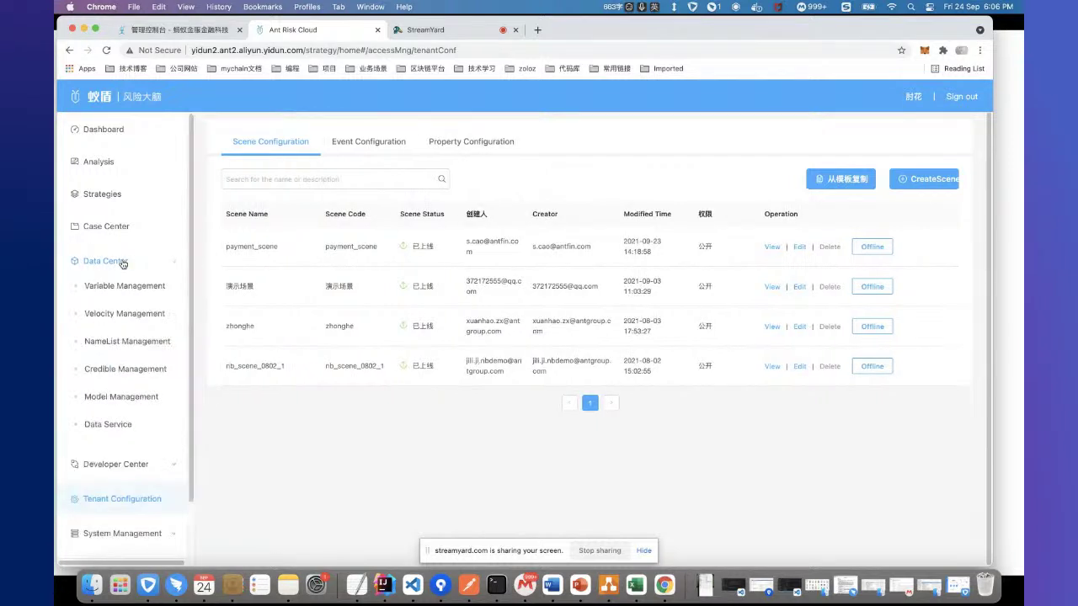
{"action": "left_click", "coordinate": [140, 313]}
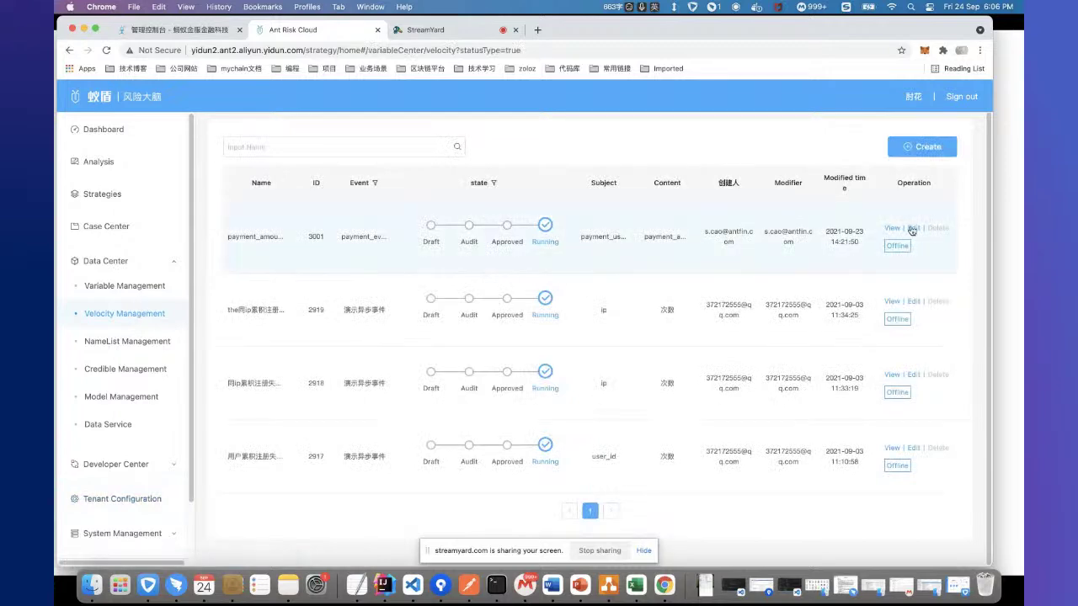
{"action": "left_click", "coordinate": [892, 228]}
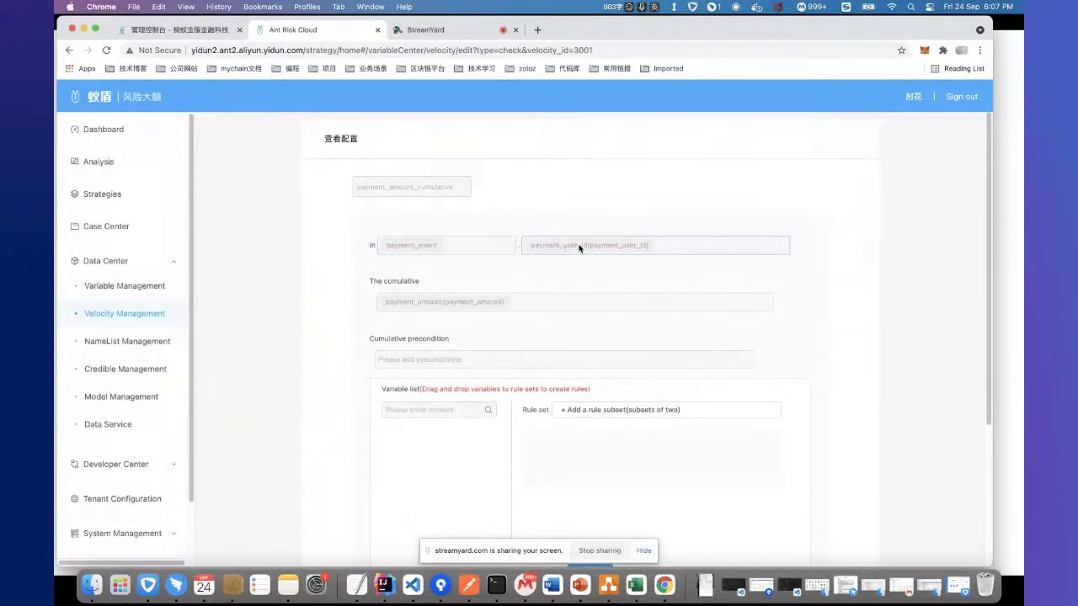
{"action": "scroll", "coordinate": [613, 248], "scroll_direction": "down", "scroll_amount": 5}
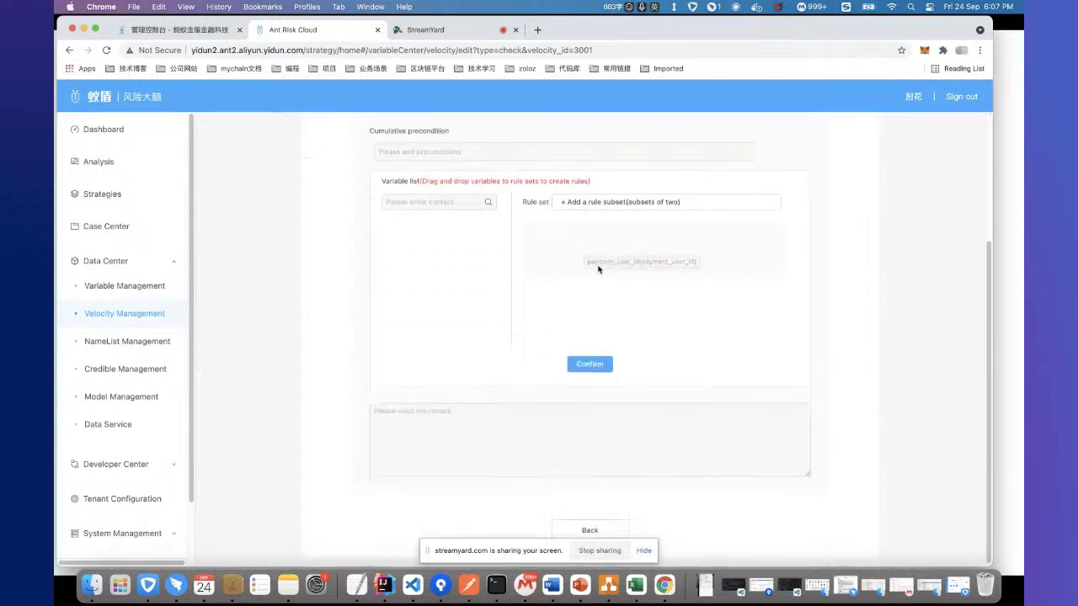
- View the payment_variable definition and its default return expression under Variable Management
{"action": "left_click", "coordinate": [138, 287]}
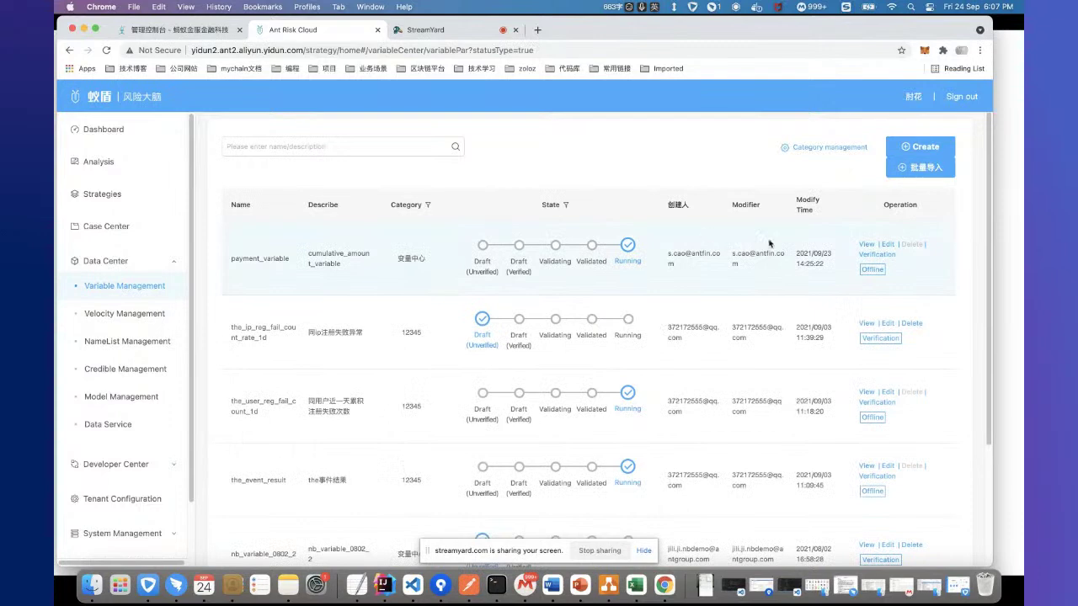
{"action": "left_click", "coordinate": [867, 243]}
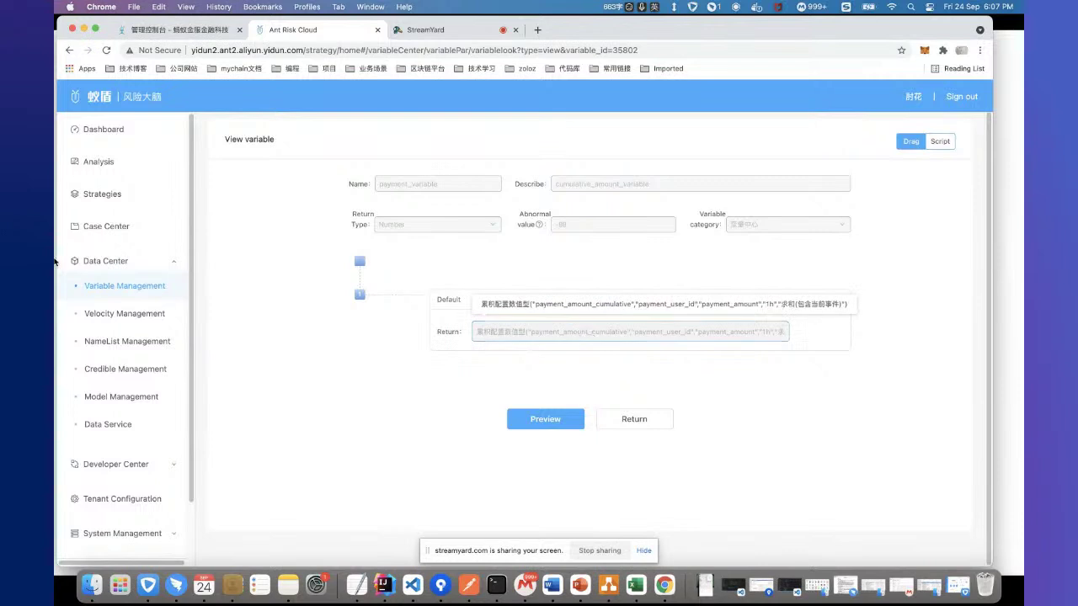
{"action": "left_click", "coordinate": [174, 261]}
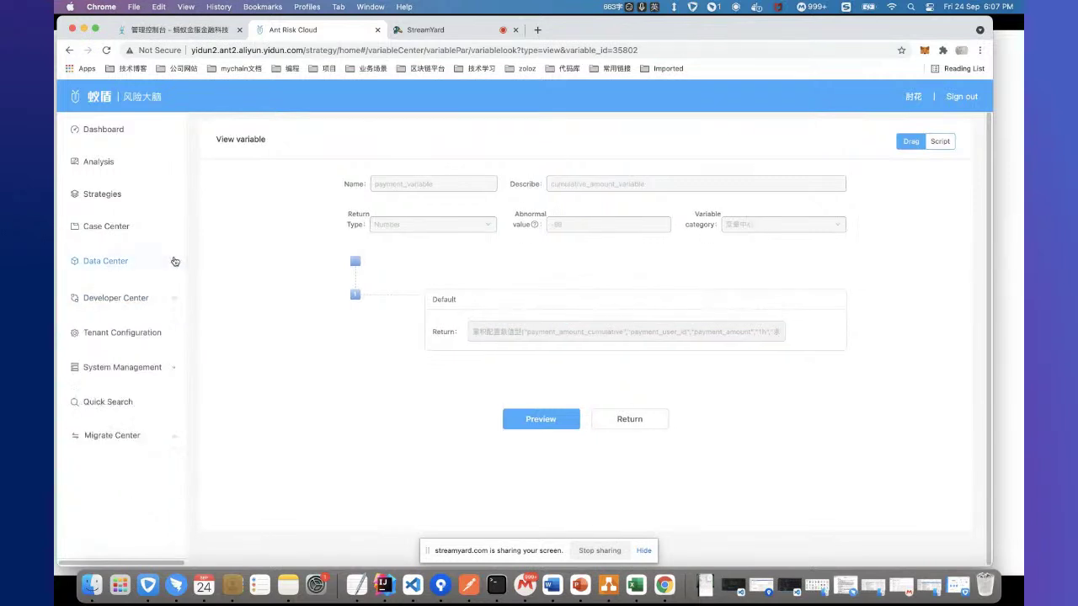
- Examine the basic information, decision and selector rule of payment_strategy for payment_event
{"action": "left_click", "coordinate": [118, 195]}
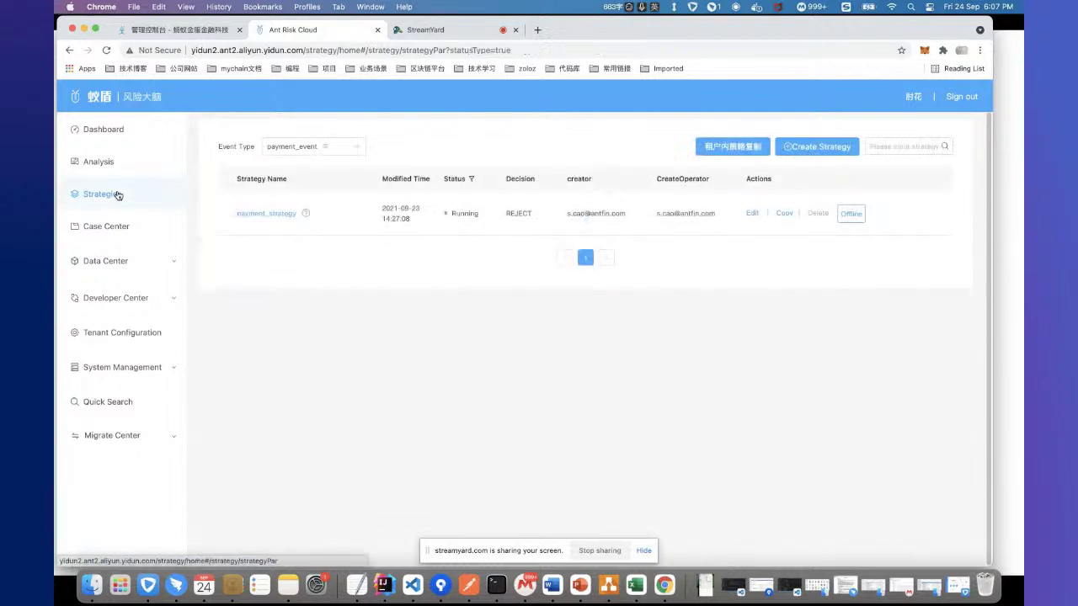
{"action": "left_click", "coordinate": [285, 214]}
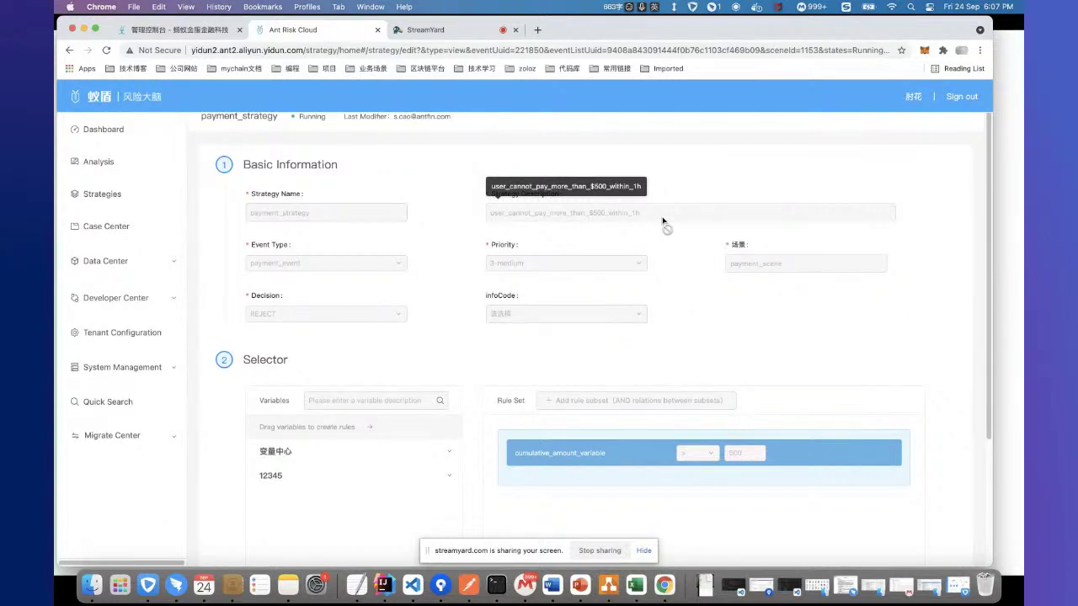
{"action": "scroll", "coordinate": [669, 224], "scroll_direction": "down", "scroll_amount": 2}
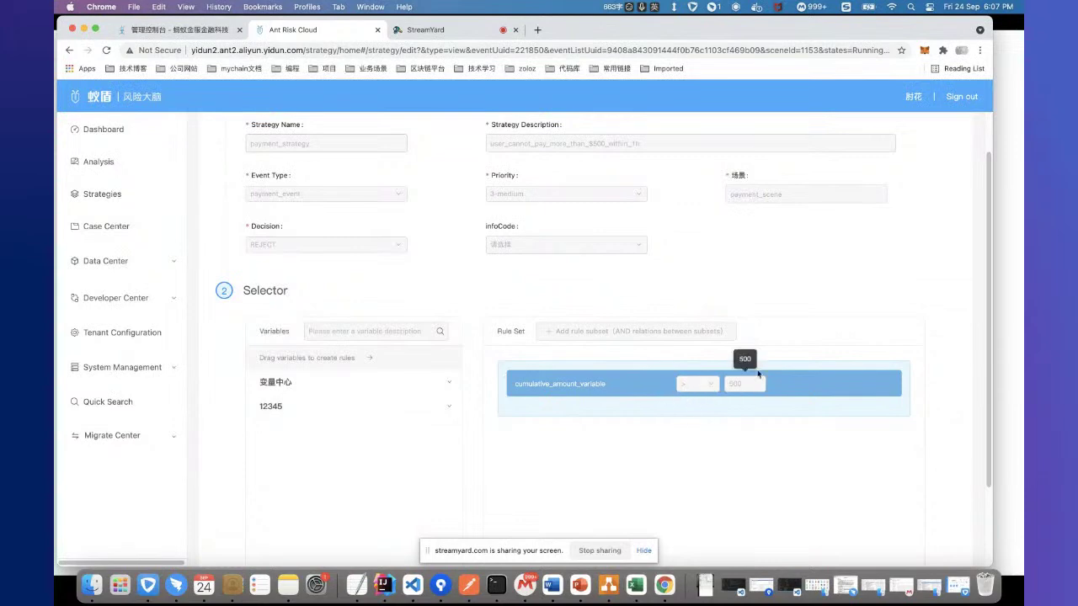
{"action": "scroll", "coordinate": [731, 367], "scroll_direction": "up", "scroll_amount": 2}
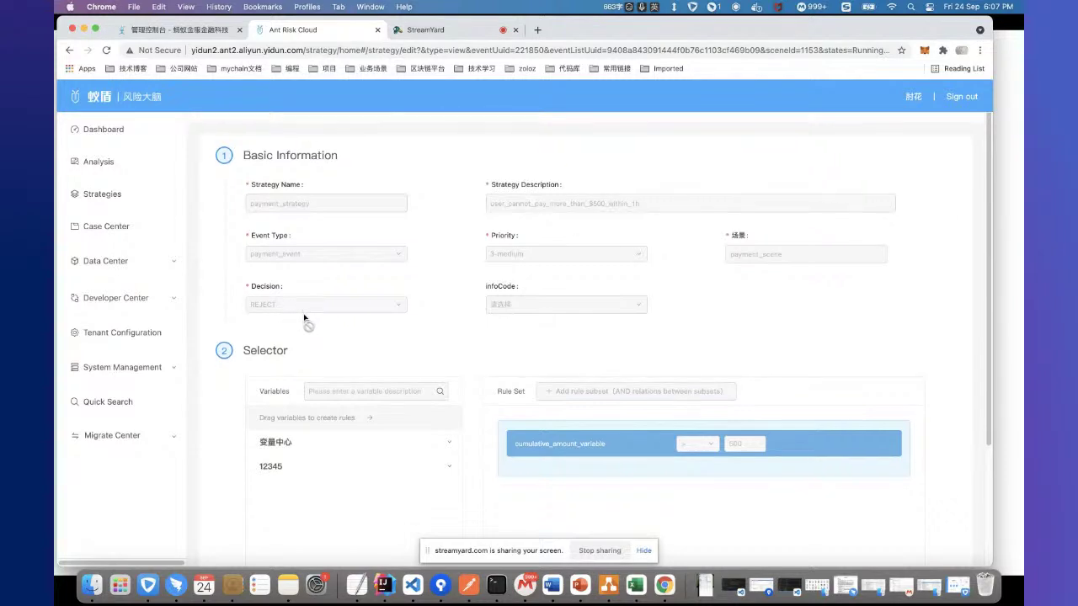
{"action": "scroll", "coordinate": [306, 317], "scroll_direction": "down", "scroll_amount": 3}
{"action": "scroll", "coordinate": [259, 179], "scroll_direction": "up", "scroll_amount": 3}
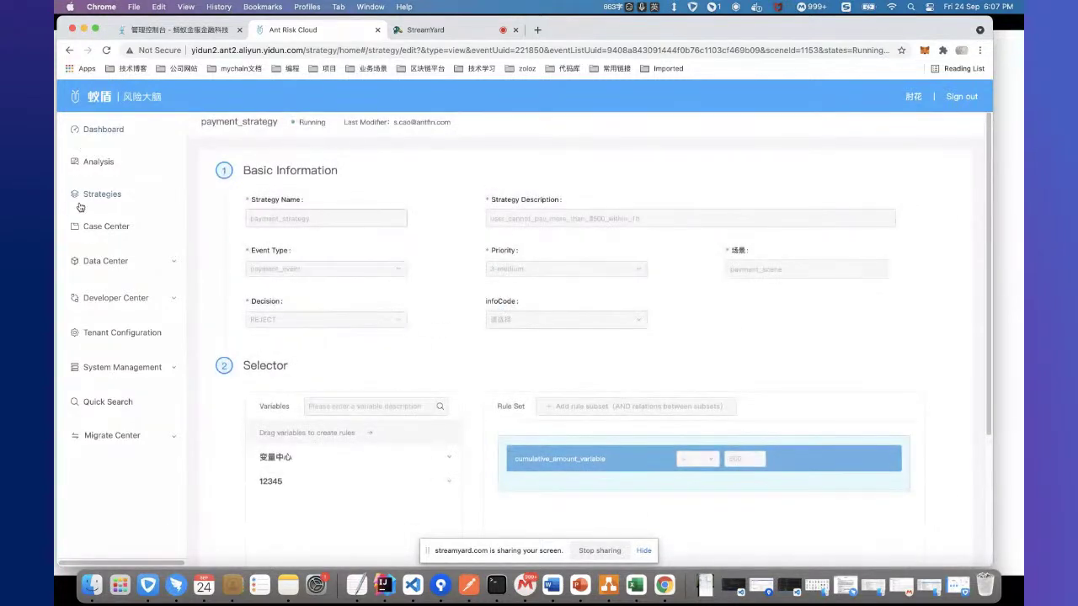
- Start a new single event validation for payment_event in the Developer Center and name it payment_event_0924_x
{"action": "left_click", "coordinate": [157, 301]}
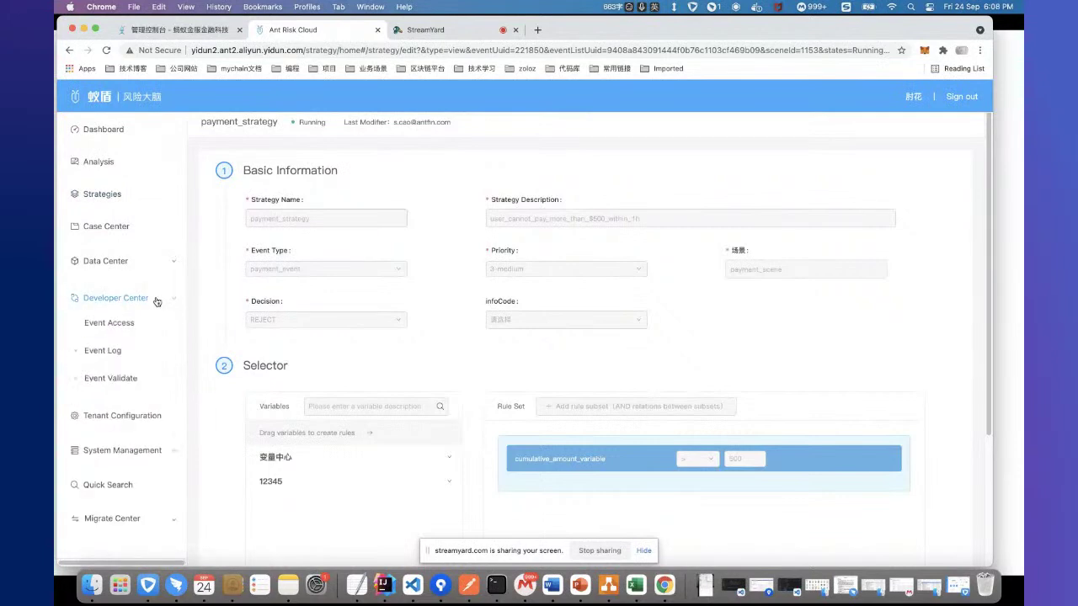
{"action": "left_click", "coordinate": [116, 379]}
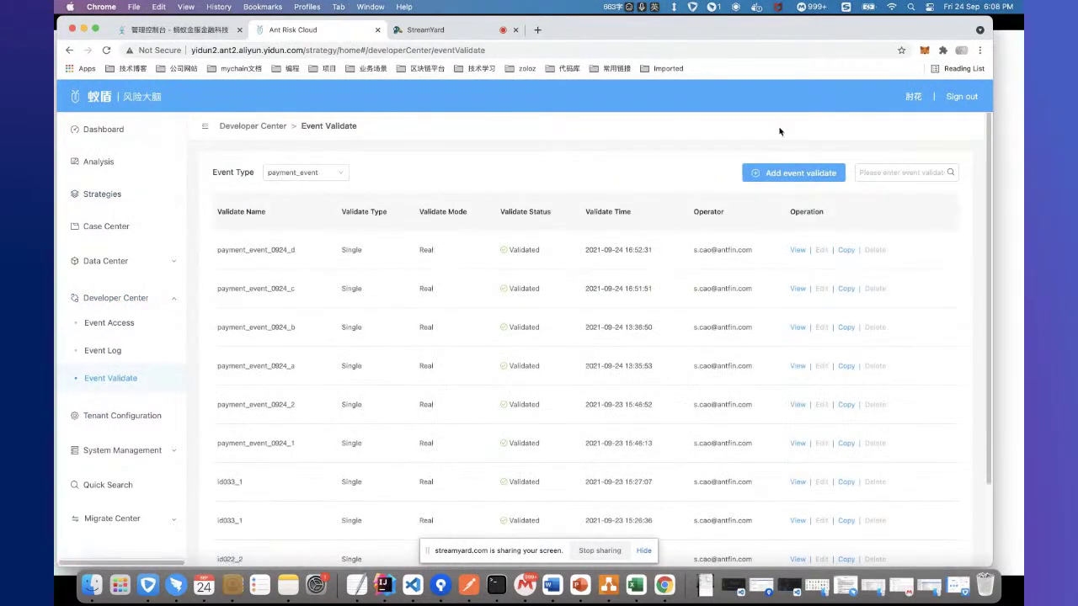
{"action": "left_click", "coordinate": [789, 174]}
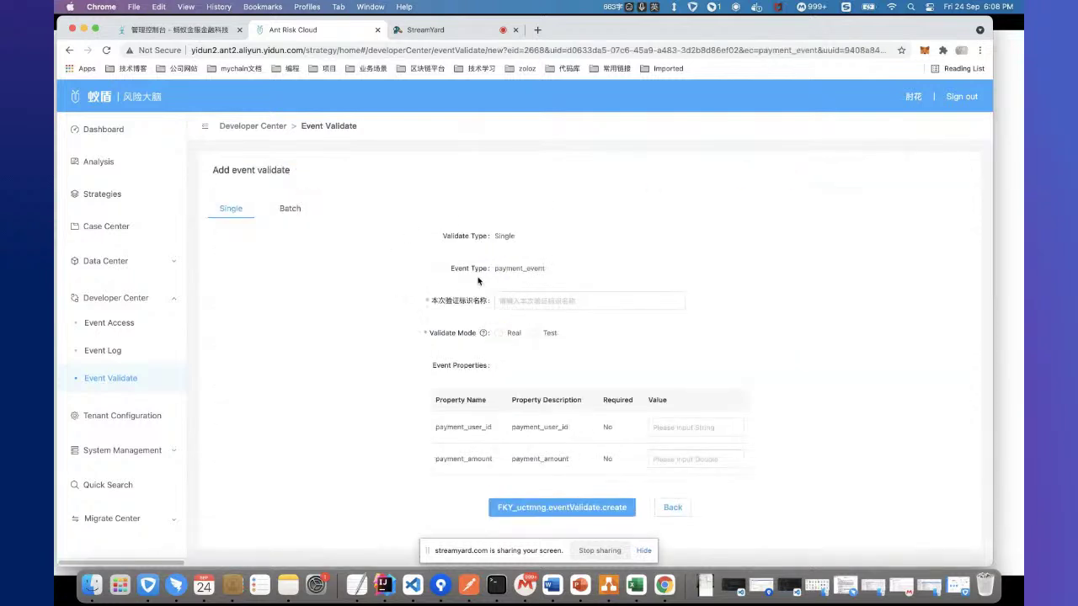
{"action": "left_click", "coordinate": [547, 300]}
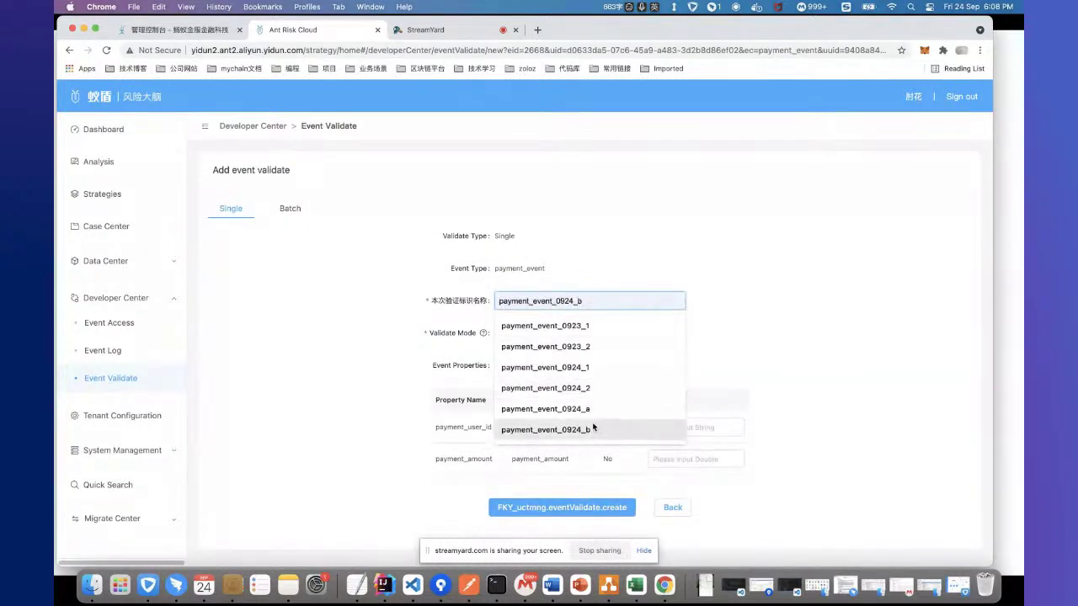
{"action": "left_click", "coordinate": [593, 428]}
{"action": "key", "text": "BackSpace"}
{"action": "type", "text": "x"}
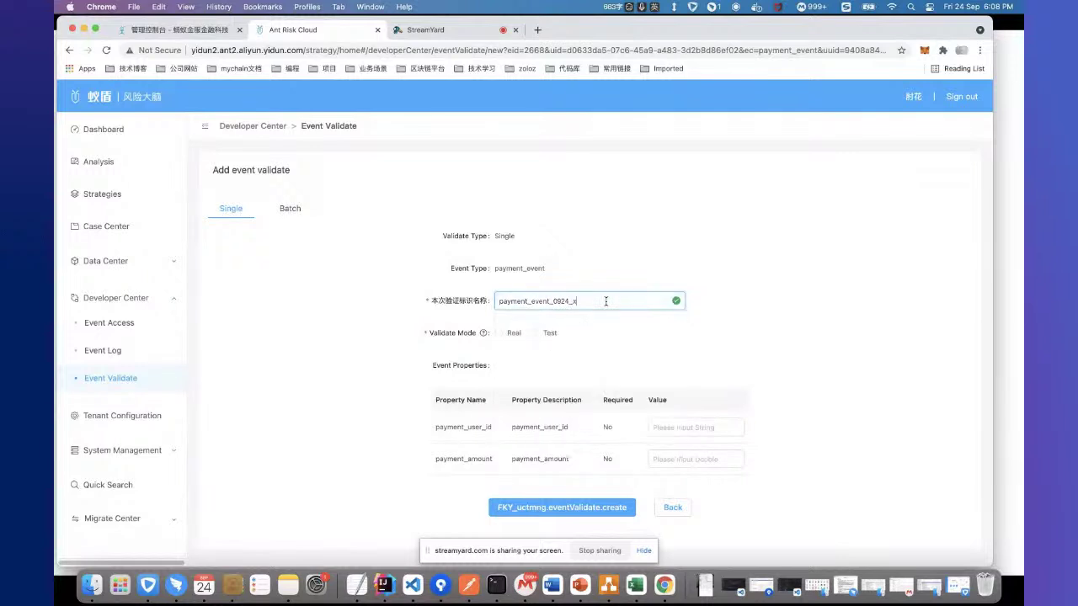
{"action": "left_click", "coordinate": [620, 241]}
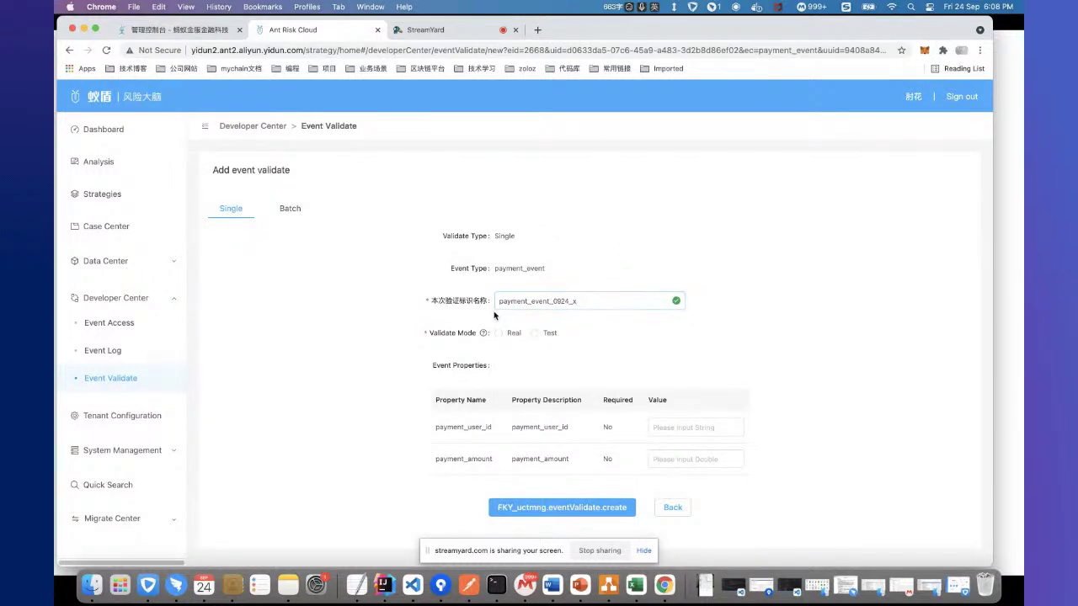
- Set the validate mode to Real, payment_user_id to 999 and payment_amount to 100, and create the event validation
{"action": "left_click", "coordinate": [501, 337]}
{"action": "left_click", "coordinate": [715, 427]}
{"action": "type", "text": "999"}
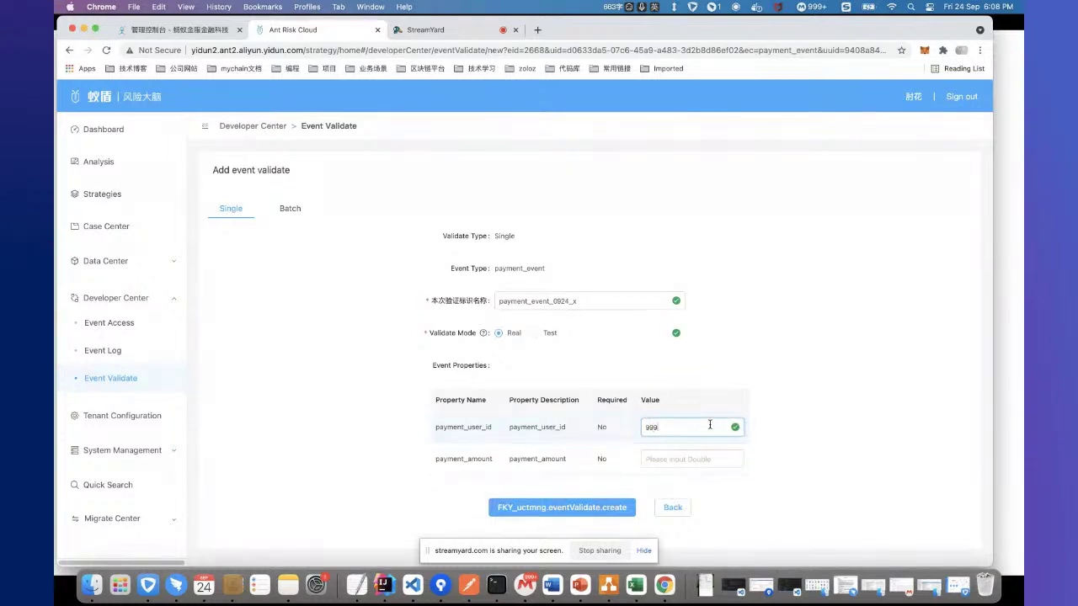
{"action": "left_click", "coordinate": [715, 461]}
{"action": "type", "text": "100"}
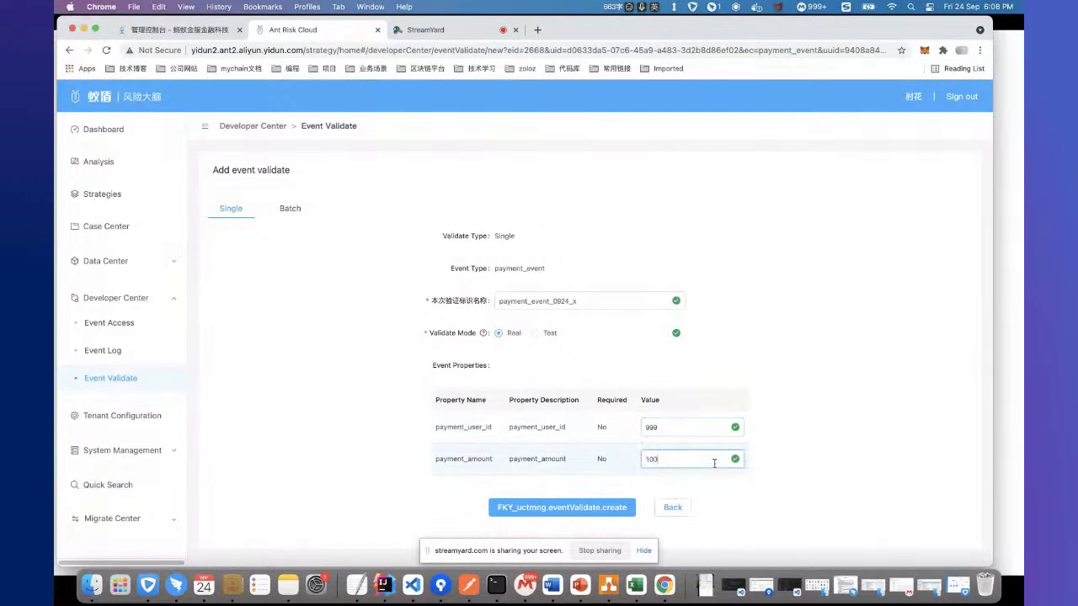
{"action": "left_click", "coordinate": [591, 509]}
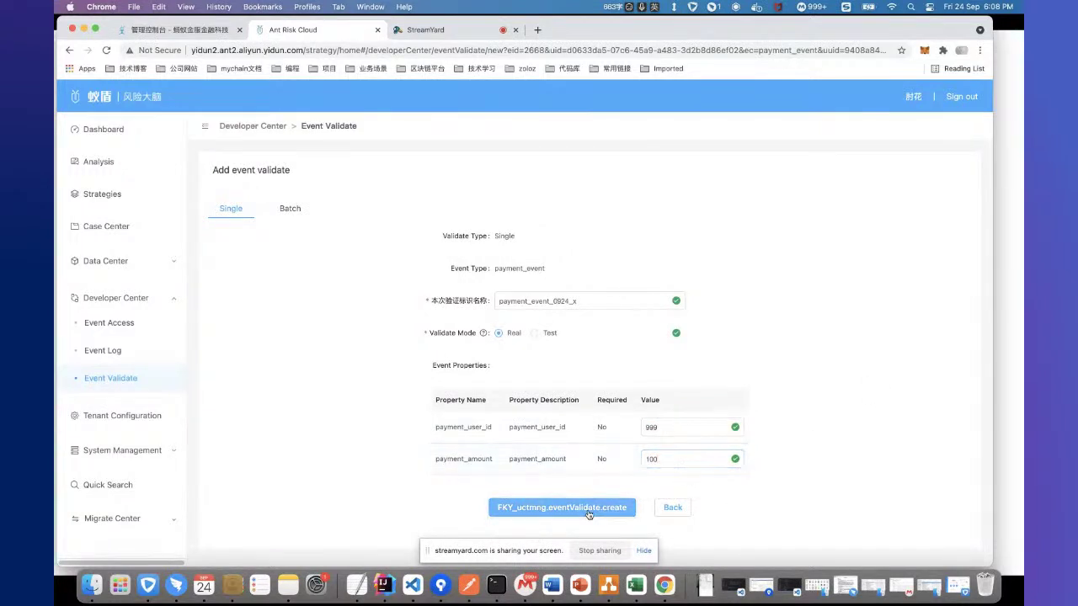
- Run the newly created payment_event_0924_x validation and examine the overview and decision route of its result
{"action": "left_click", "coordinate": [594, 508]}
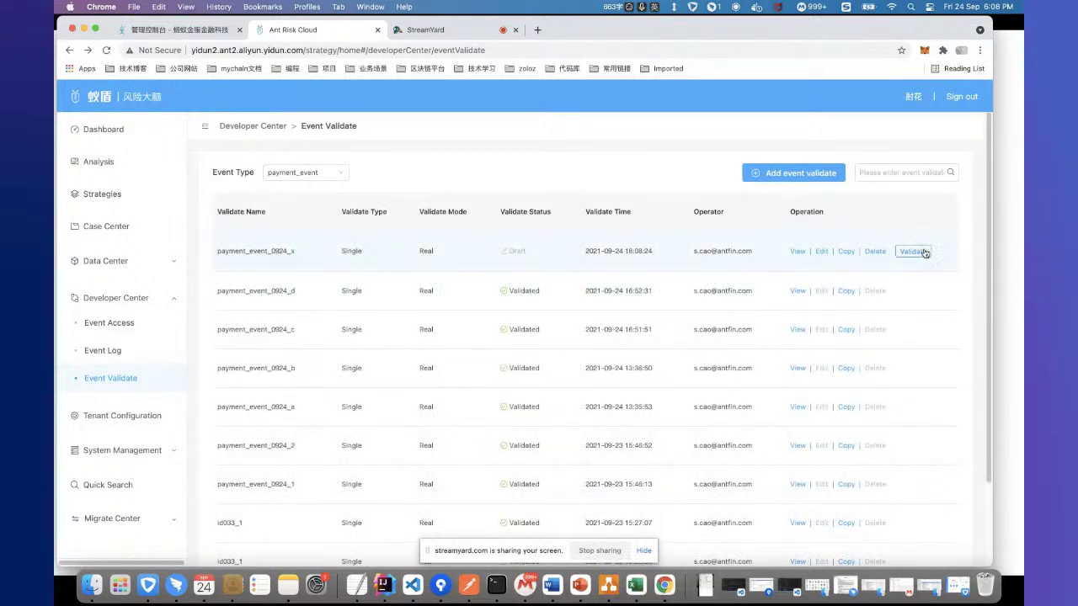
{"action": "left_click", "coordinate": [913, 253]}
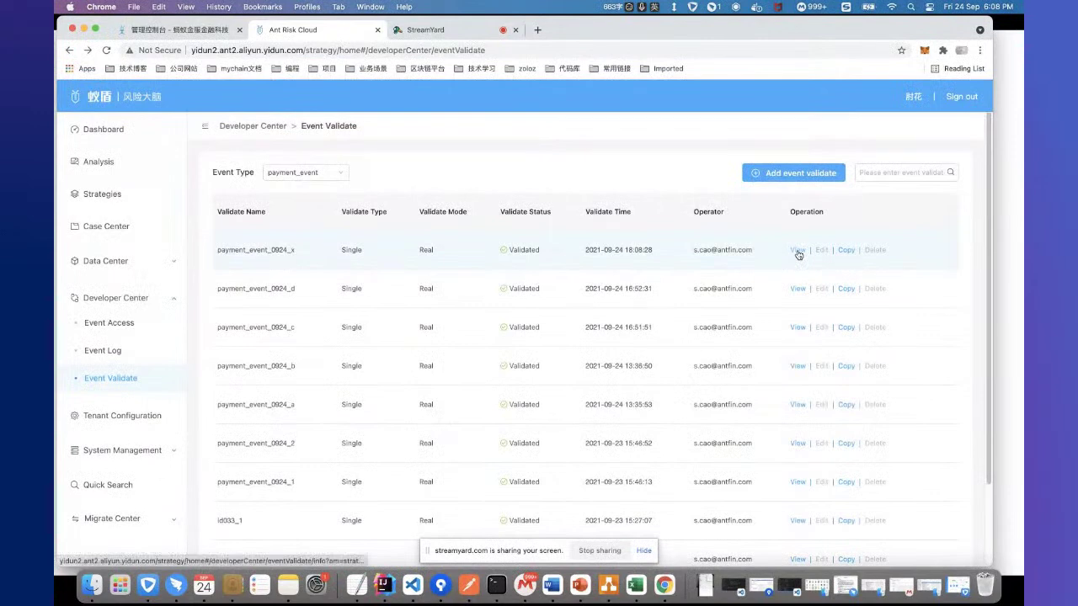
{"action": "left_click", "coordinate": [797, 252]}
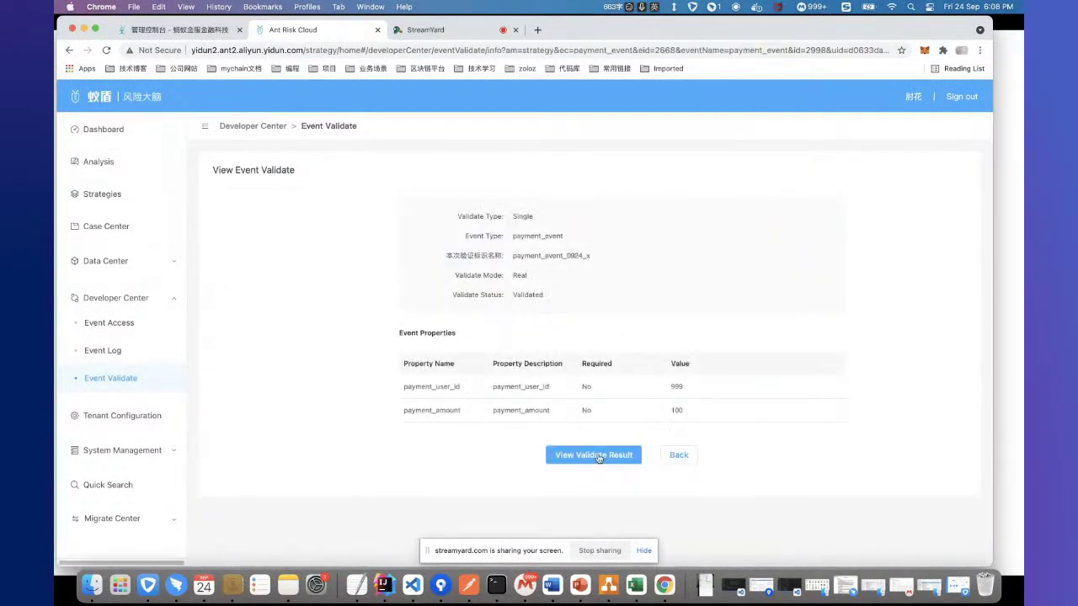
{"action": "left_click", "coordinate": [597, 456]}
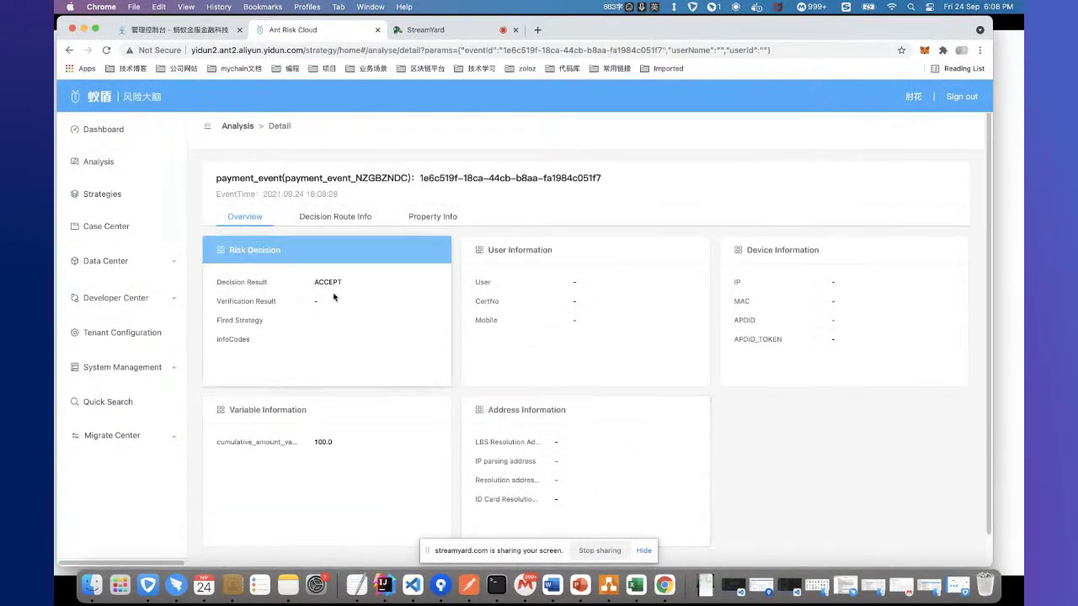
{"action": "left_click", "coordinate": [329, 215]}
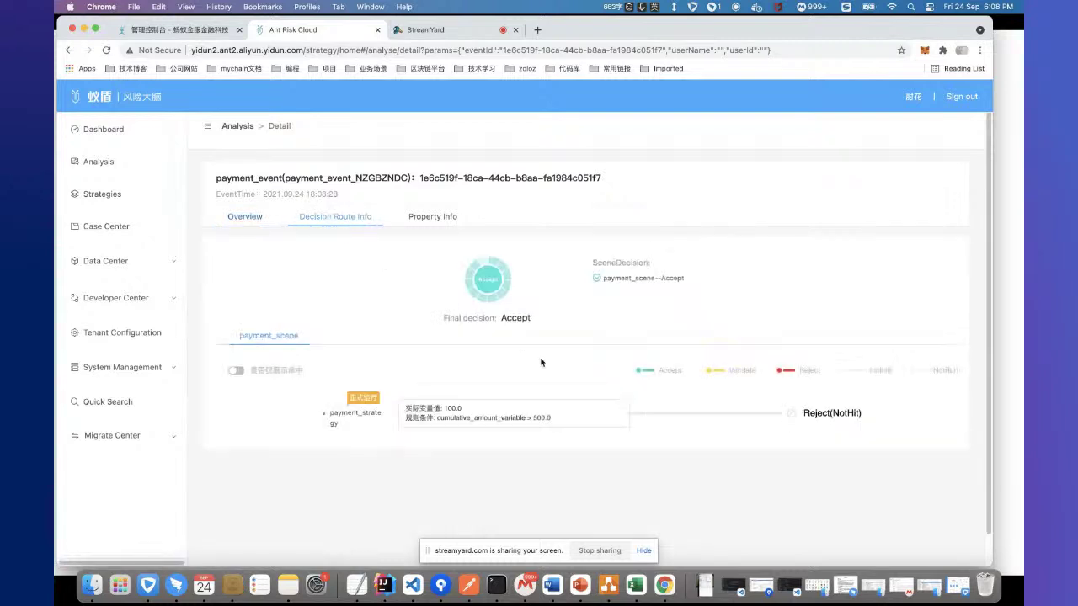
{"action": "scroll", "coordinate": [542, 361], "scroll_direction": "down", "scroll_amount": 1}
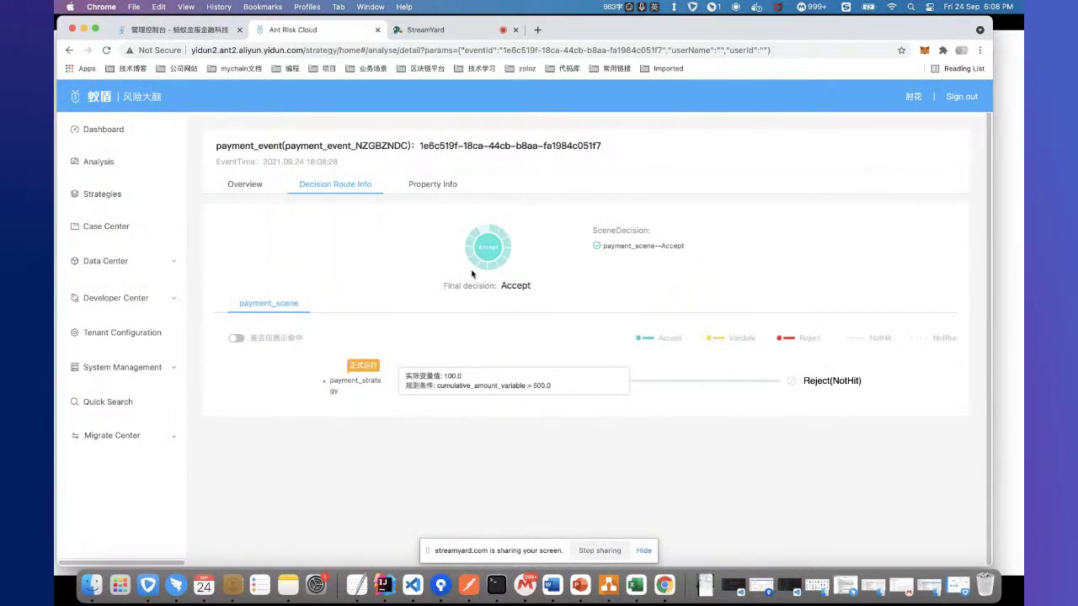
- Start another single event validation for payment_event in the Developer Center and name it payment_event_0924_y
{"action": "left_click", "coordinate": [126, 301]}
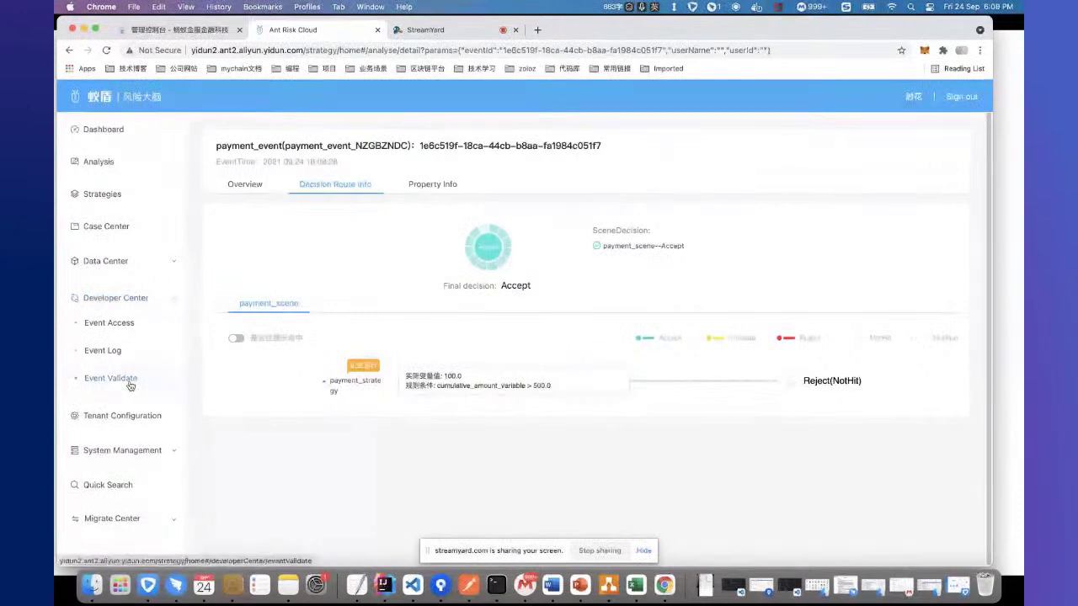
{"action": "left_click", "coordinate": [132, 385]}
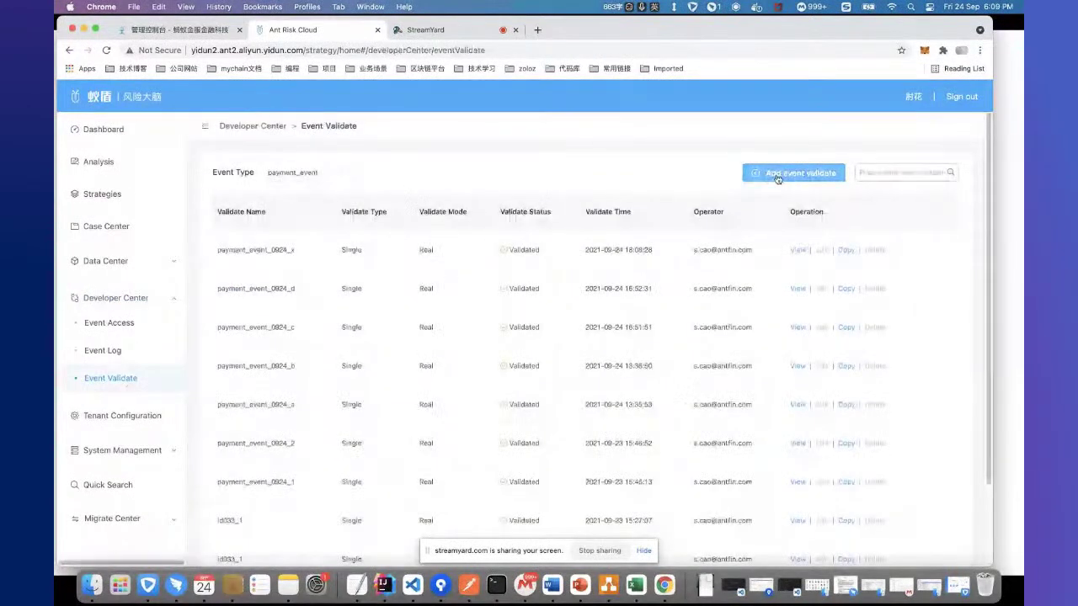
{"action": "left_click", "coordinate": [785, 174]}
{"action": "left_click", "coordinate": [545, 306]}
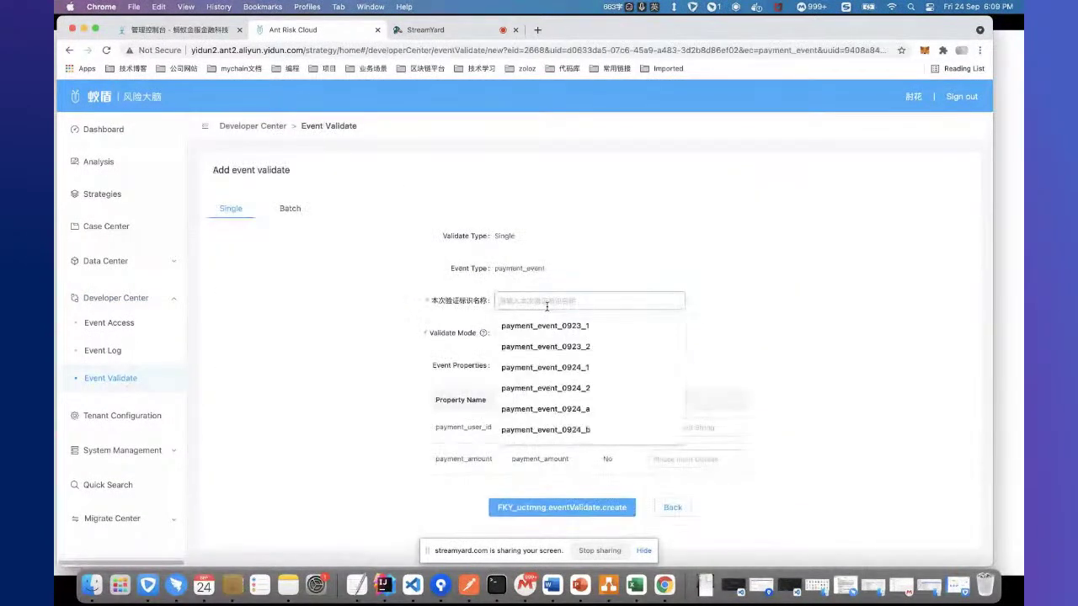
{"action": "left_click", "coordinate": [596, 429]}
{"action": "key", "text": "BackSpace"}
{"action": "type", "text": "y"}
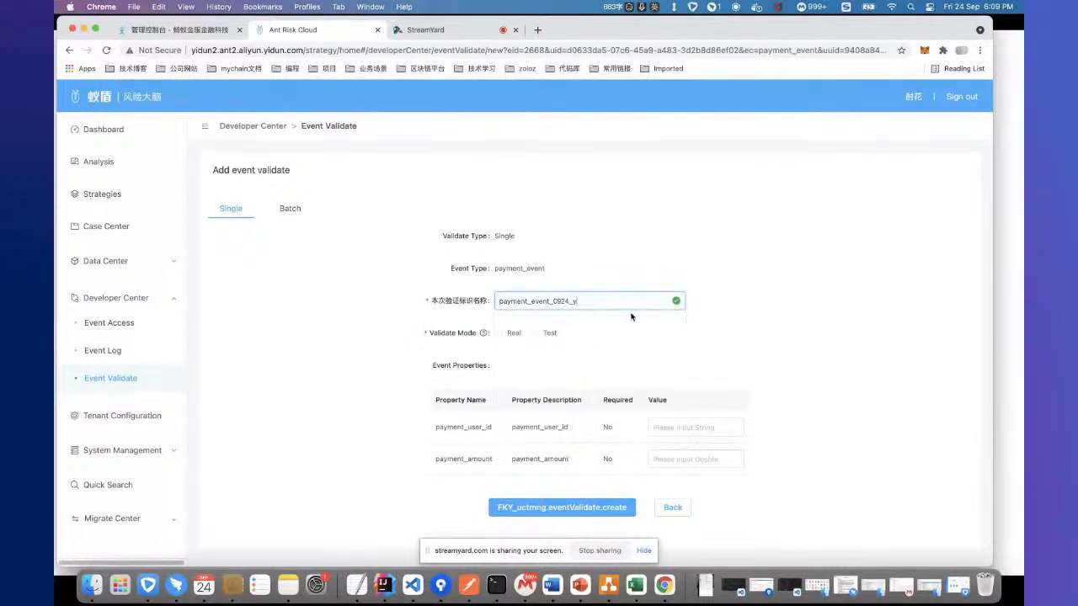
- Set the validate mode to Real, payment_user_id to 999 and payment_amount to 450, and create and save the event validation
{"action": "left_click", "coordinate": [497, 333]}
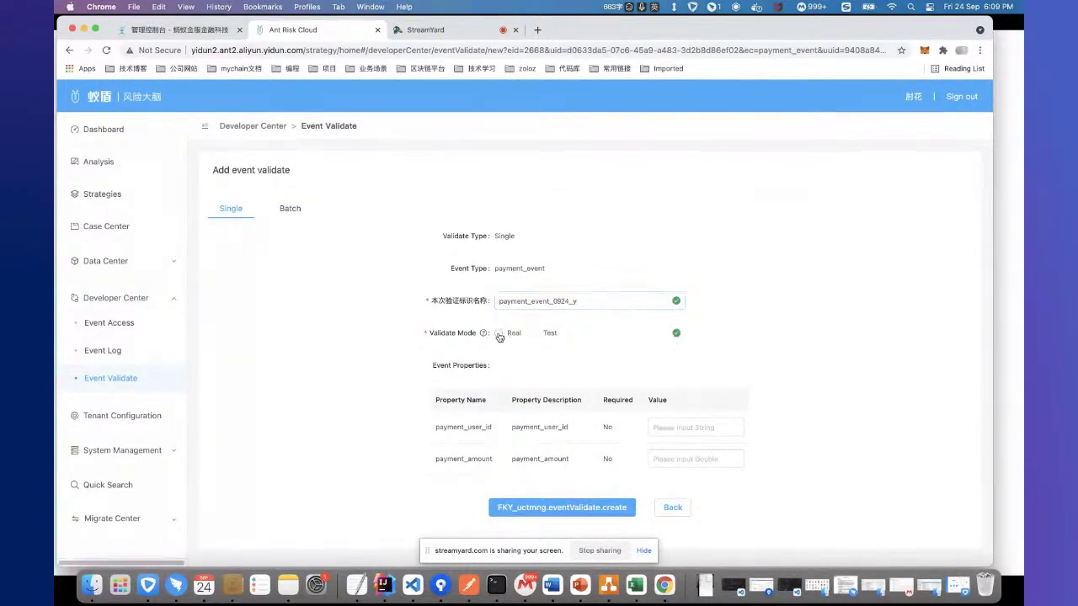
{"action": "left_click", "coordinate": [698, 428]}
{"action": "type", "text": "99"}
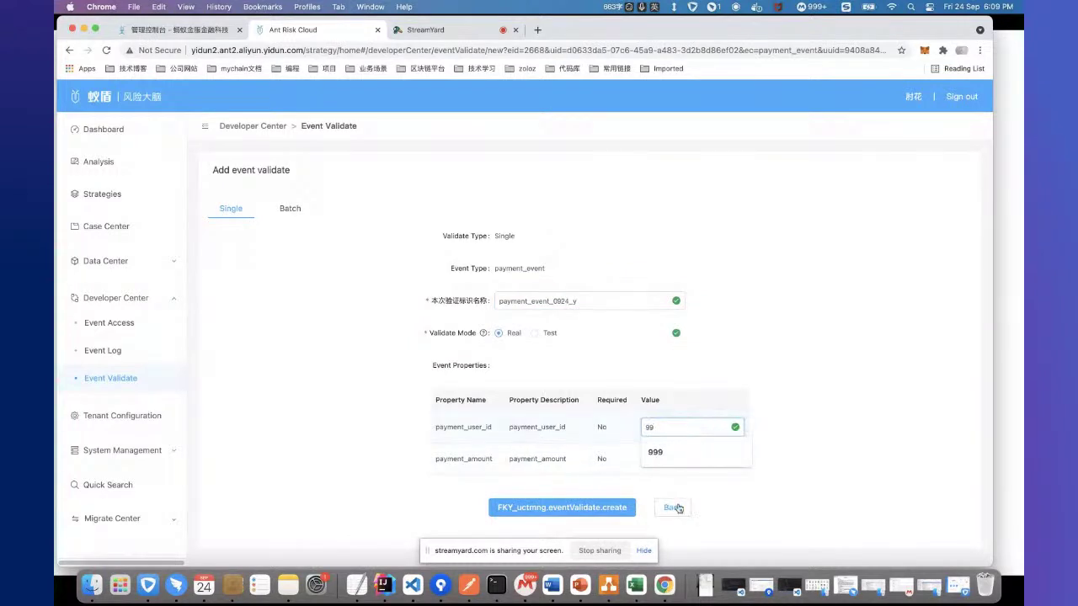
{"action": "left_click", "coordinate": [696, 453]}
{"action": "left_click", "coordinate": [685, 459]}
{"action": "left_click", "coordinate": [672, 502]}
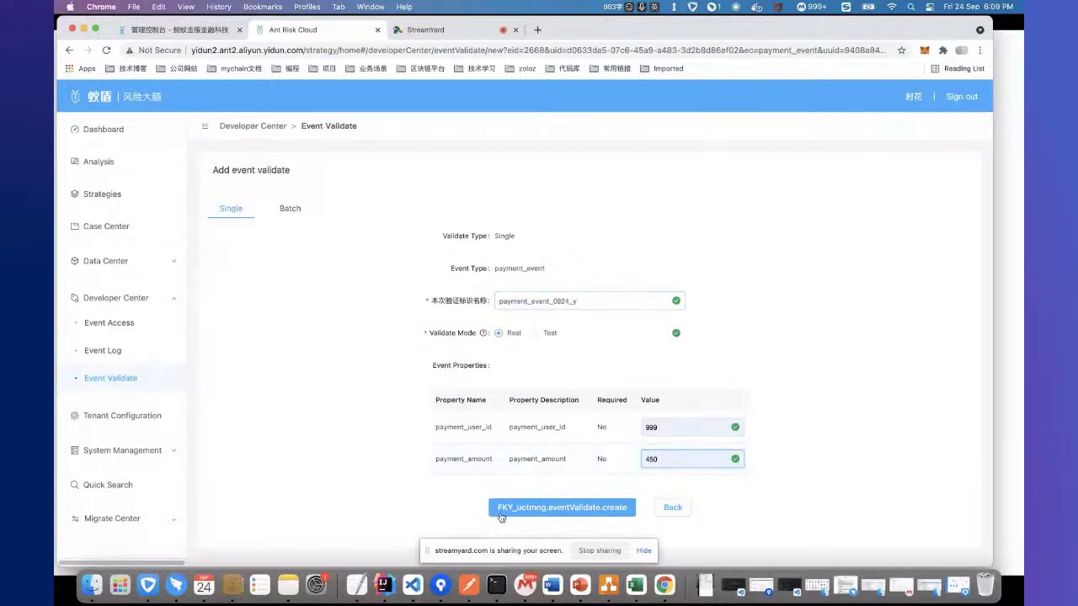
{"action": "left_click", "coordinate": [551, 508]}
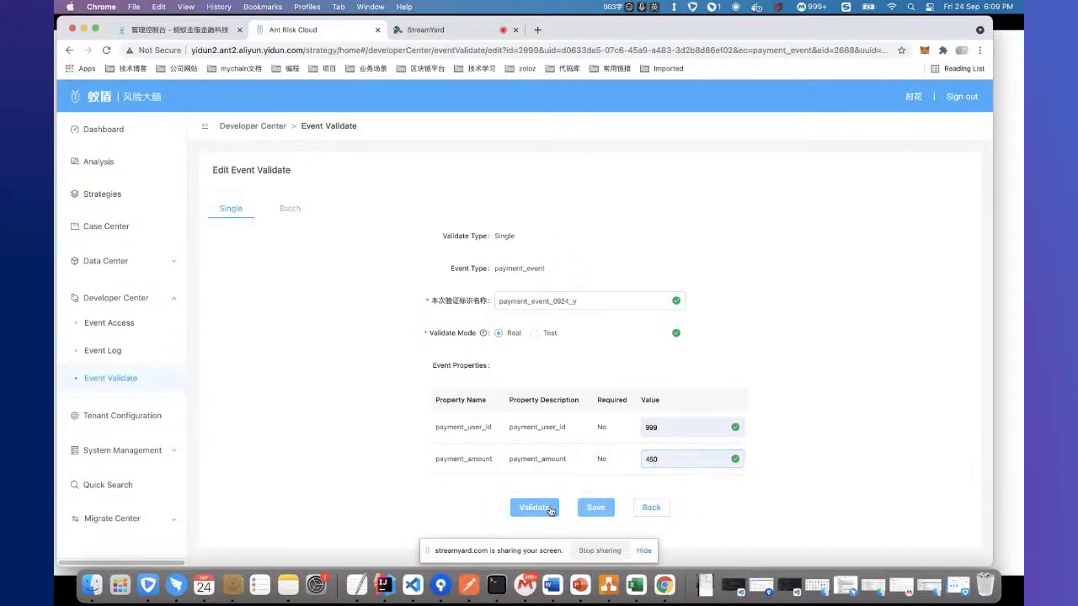
{"action": "left_click", "coordinate": [597, 508]}
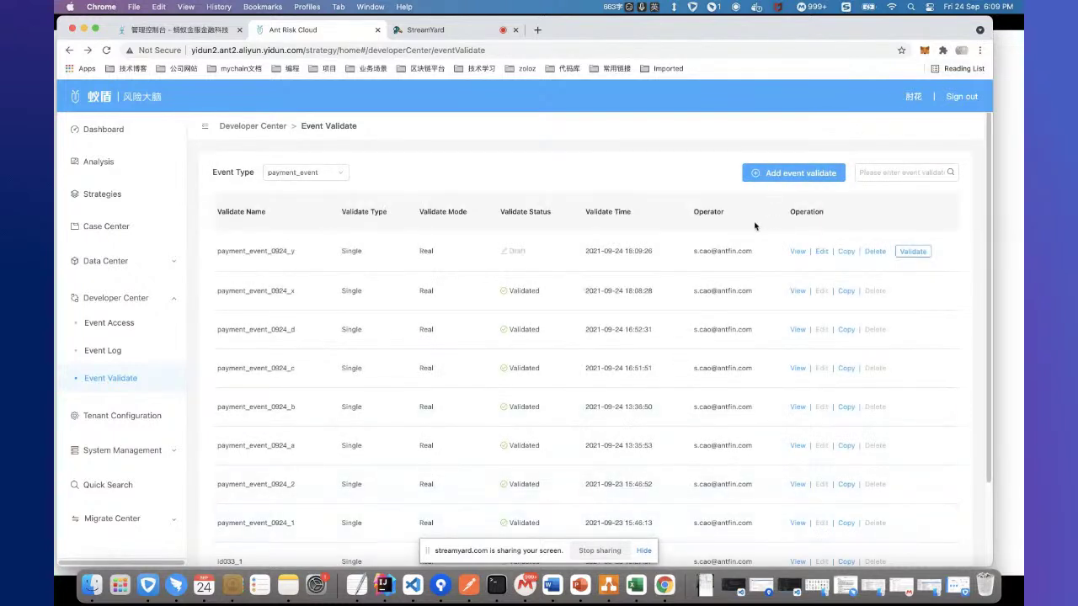
- Run the payment_event_0924_y validation and examine its decision result, fired strategy and decision route
{"action": "left_click", "coordinate": [912, 251]}
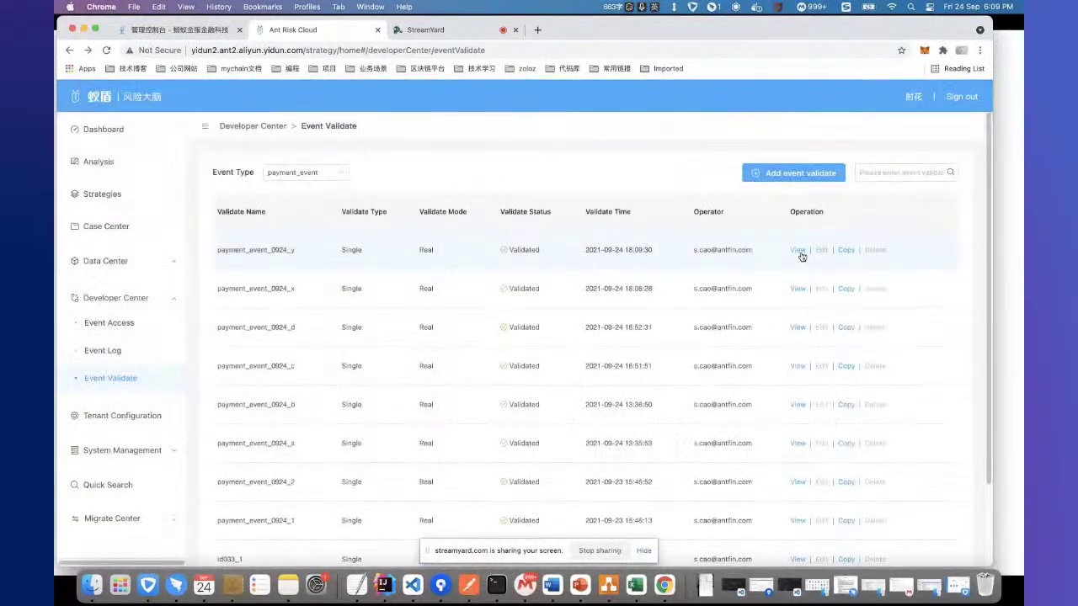
{"action": "left_click", "coordinate": [798, 251]}
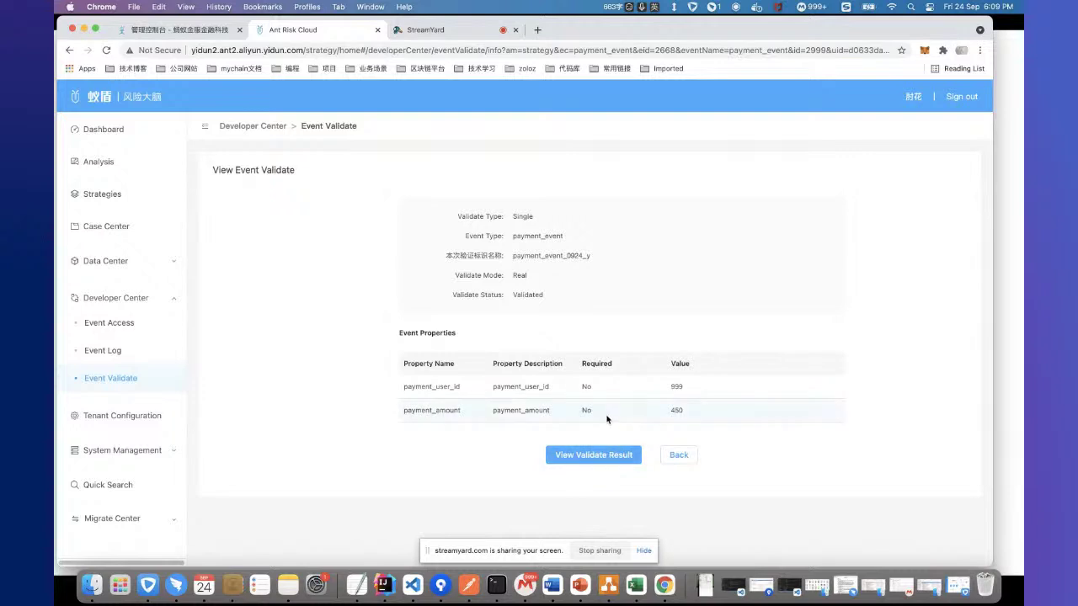
{"action": "left_click", "coordinate": [612, 456]}
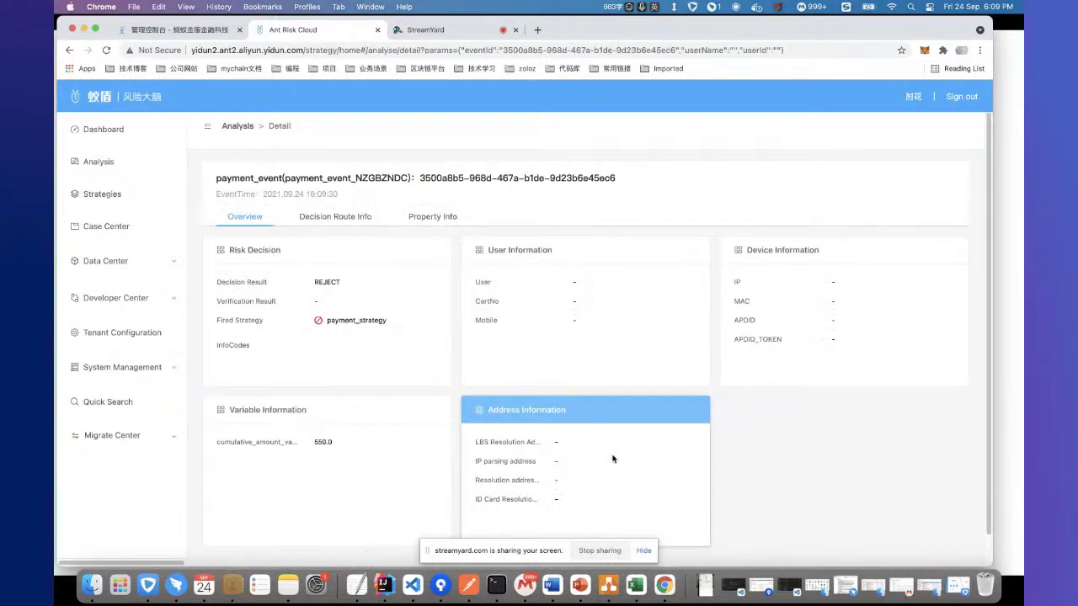
{"action": "left_click_drag", "start_coordinate": [217, 280], "coordinate": [348, 289]}
{"action": "left_click", "coordinate": [232, 331]}
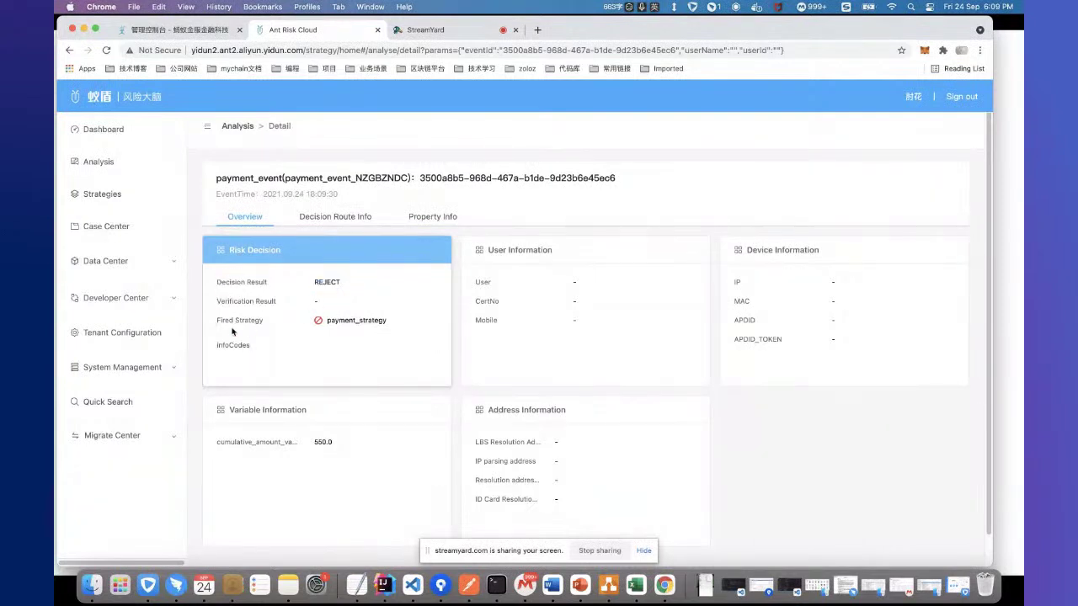
{"action": "left_click_drag", "start_coordinate": [223, 320], "coordinate": [404, 322]}
{"action": "left_click", "coordinate": [404, 321]}
{"action": "left_click", "coordinate": [334, 219]}
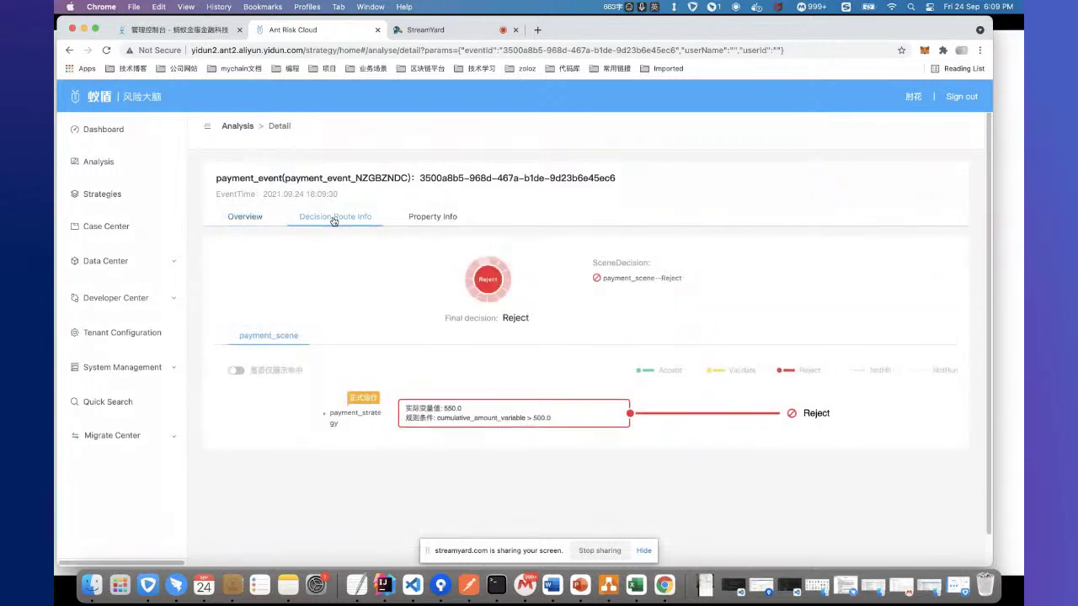
{"action": "scroll", "coordinate": [556, 417], "scroll_direction": "down", "scroll_amount": 1}
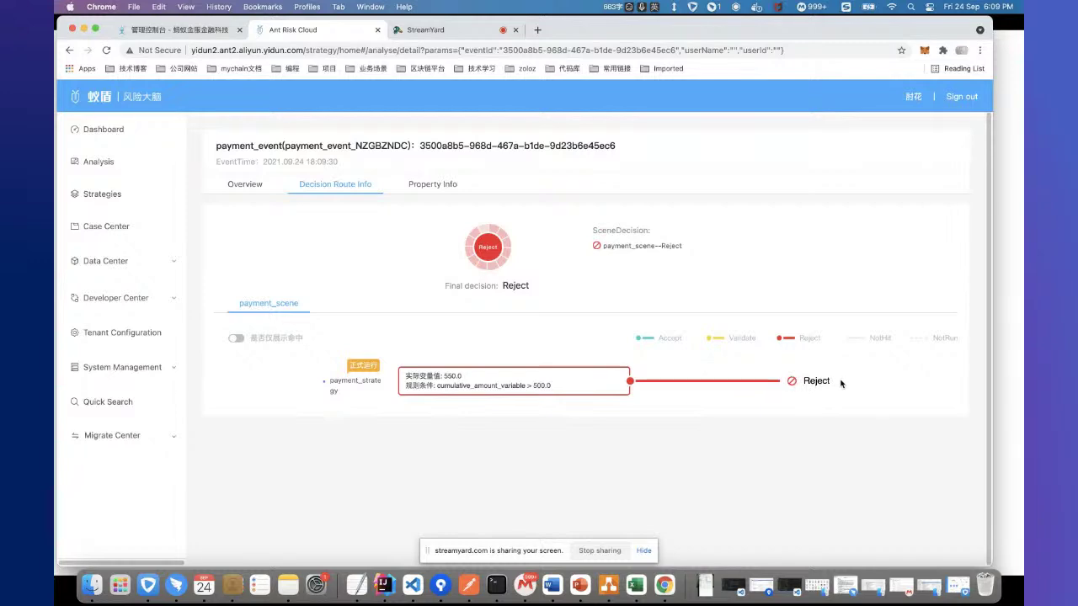
{"action": "scroll", "coordinate": [840, 384], "scroll_direction": "up", "scroll_amount": 1}
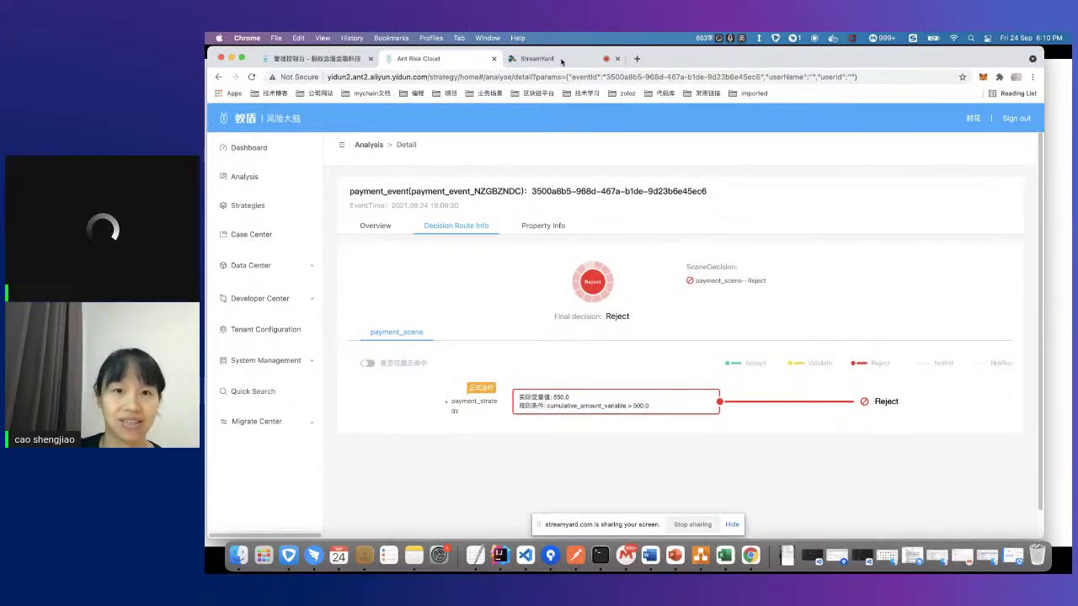
- Switch to StreamYard and stop sharing the screen
{"action": "left_click", "coordinate": [553, 59]}
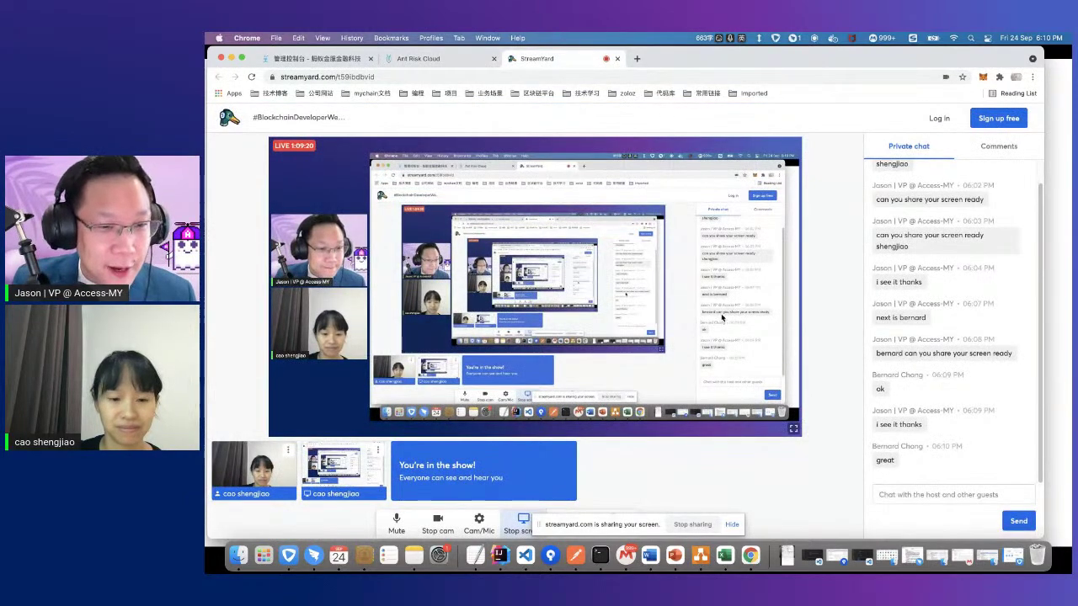
{"action": "left_click", "coordinate": [521, 530]}
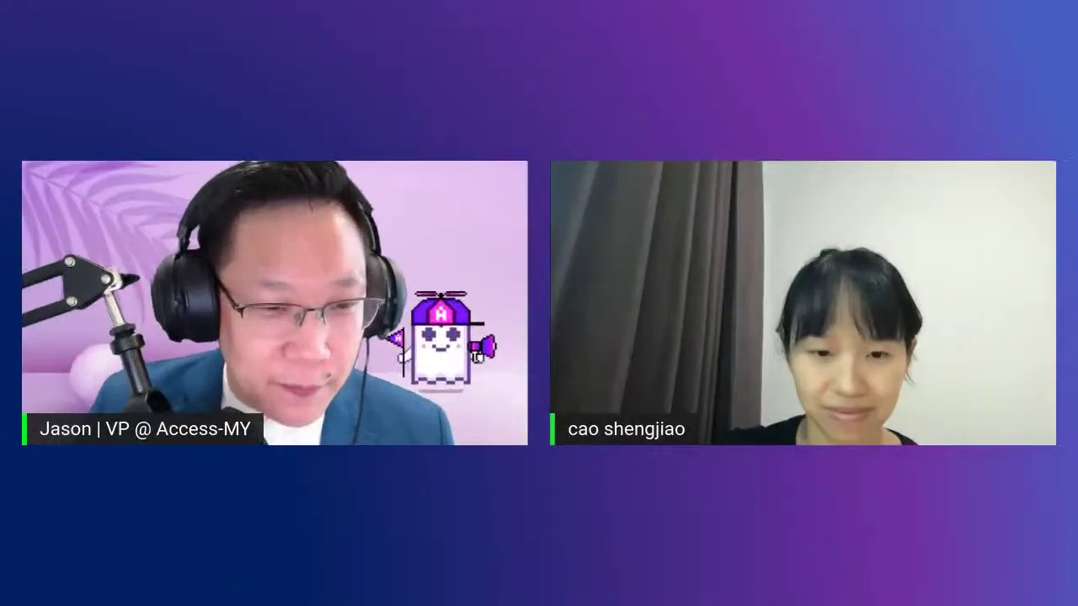